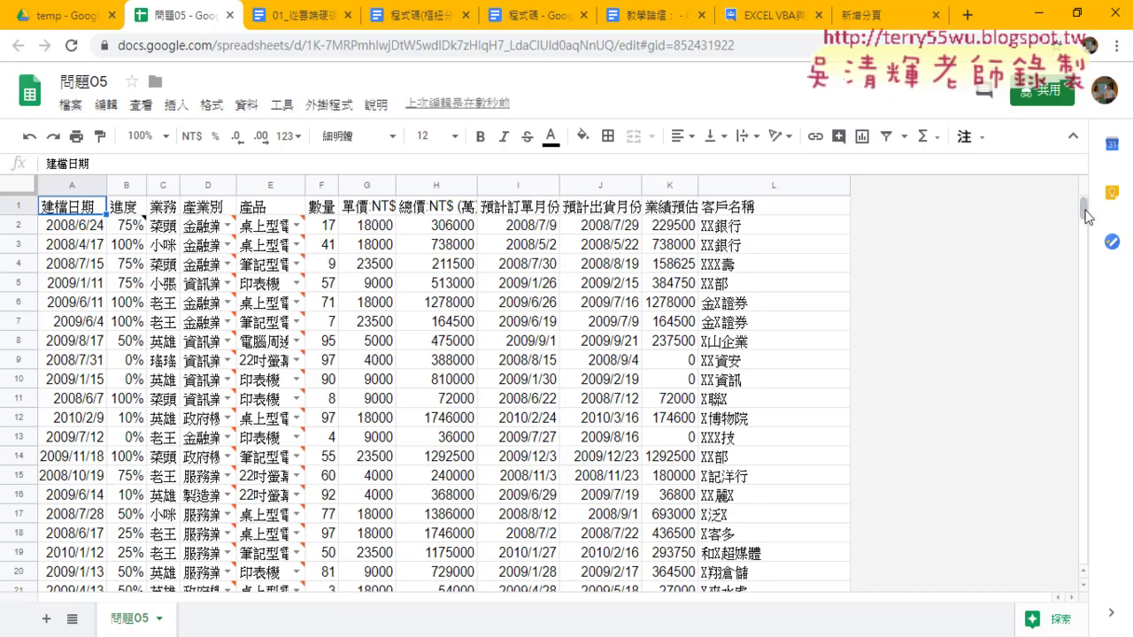
Delete rows 2491–2500 from the 問題05 sheet and dismiss the validation warning
{"action": "left_click_drag", "start_coordinate": [1082, 211], "coordinate": [1097, 571]}
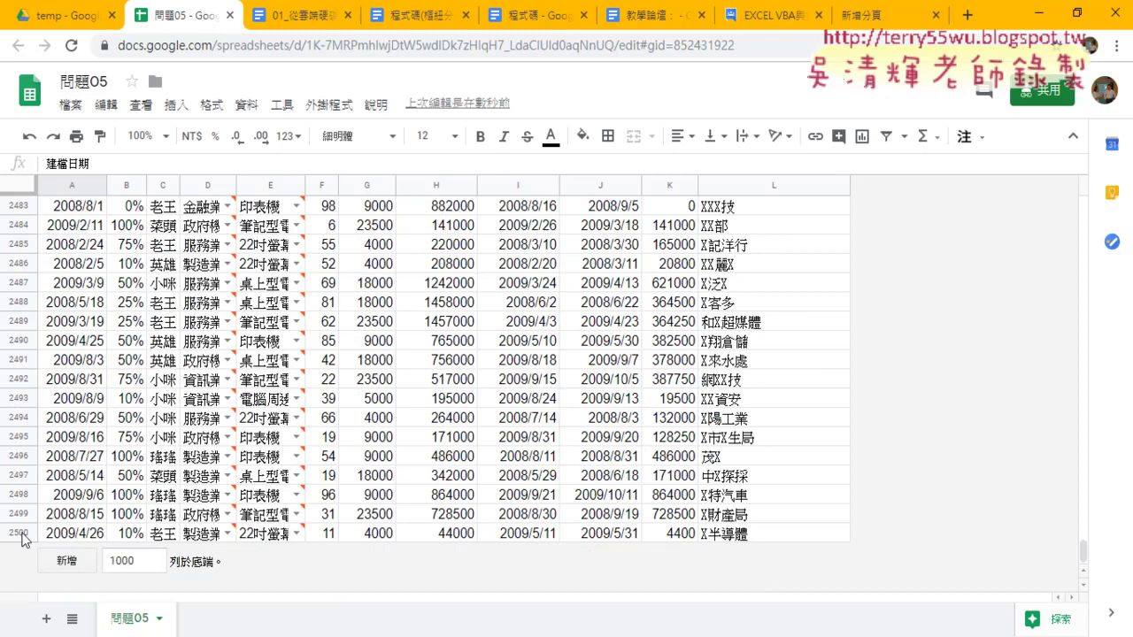
{"action": "left_click_drag", "start_coordinate": [20, 533], "coordinate": [20, 360]}
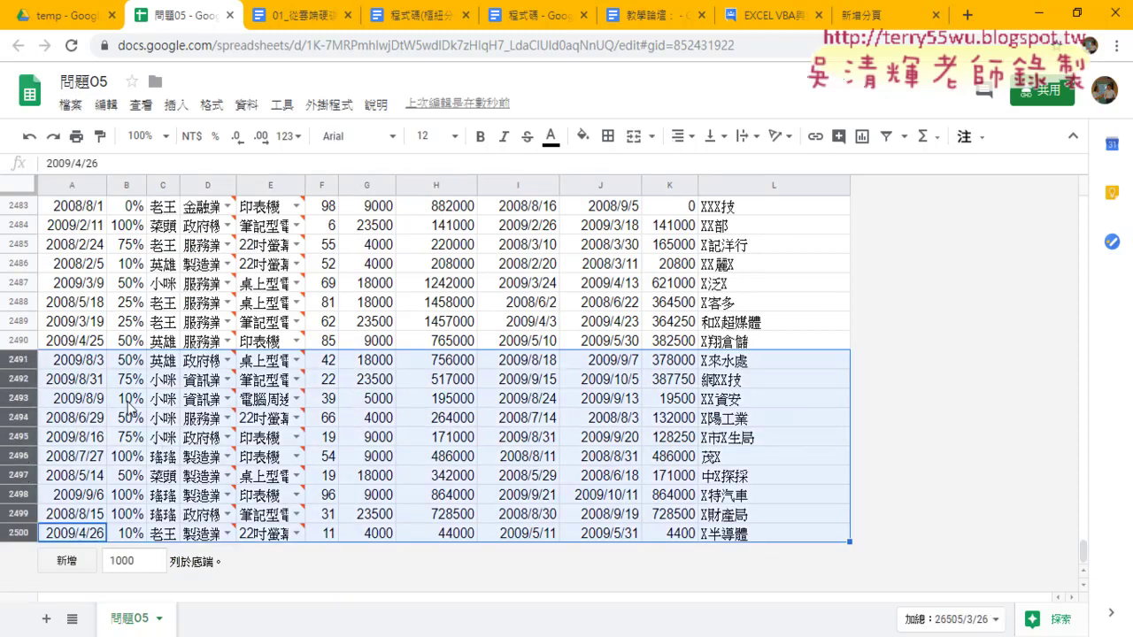
{"action": "right_click", "coordinate": [174, 416]}
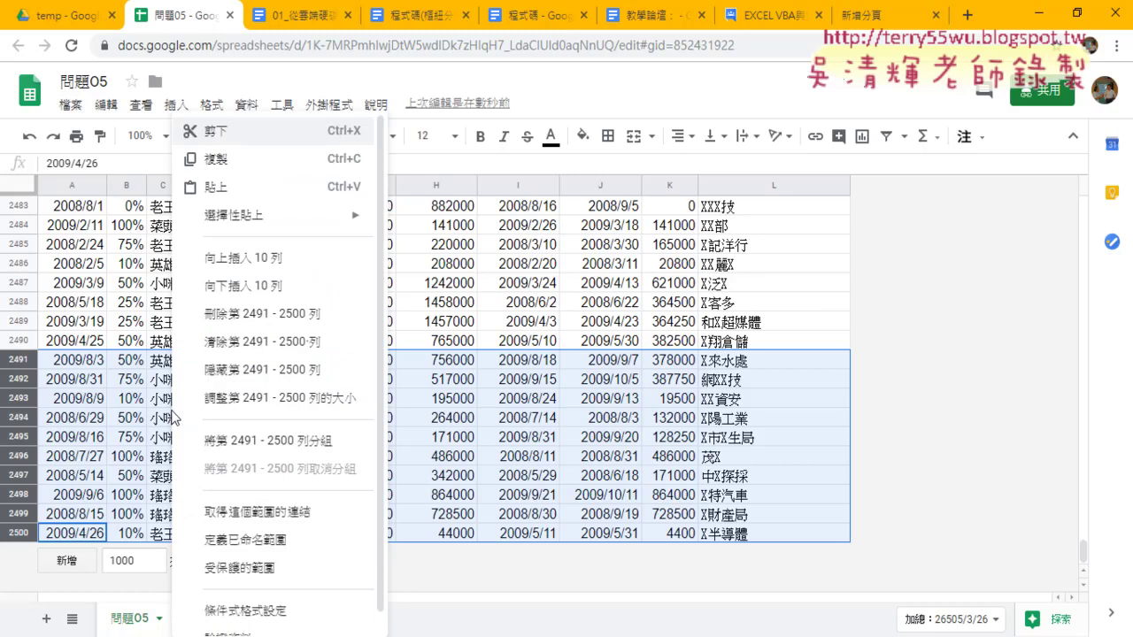
{"action": "left_click", "coordinate": [212, 317]}
{"action": "mouse_move", "coordinate": [212, 340]}
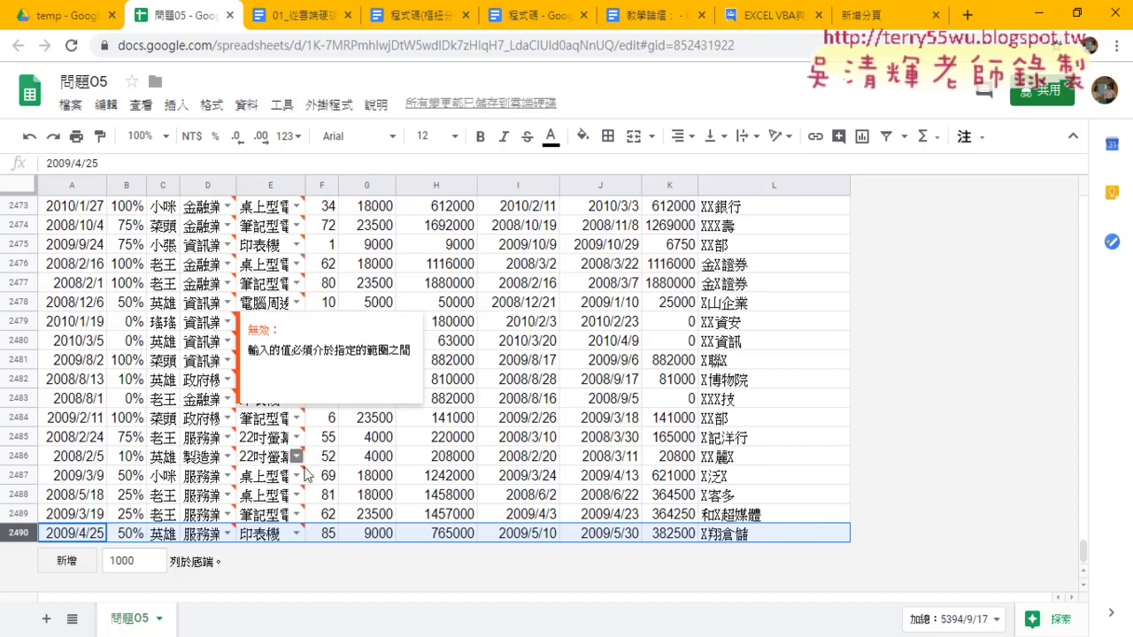
{"action": "left_click", "coordinate": [573, 457]}
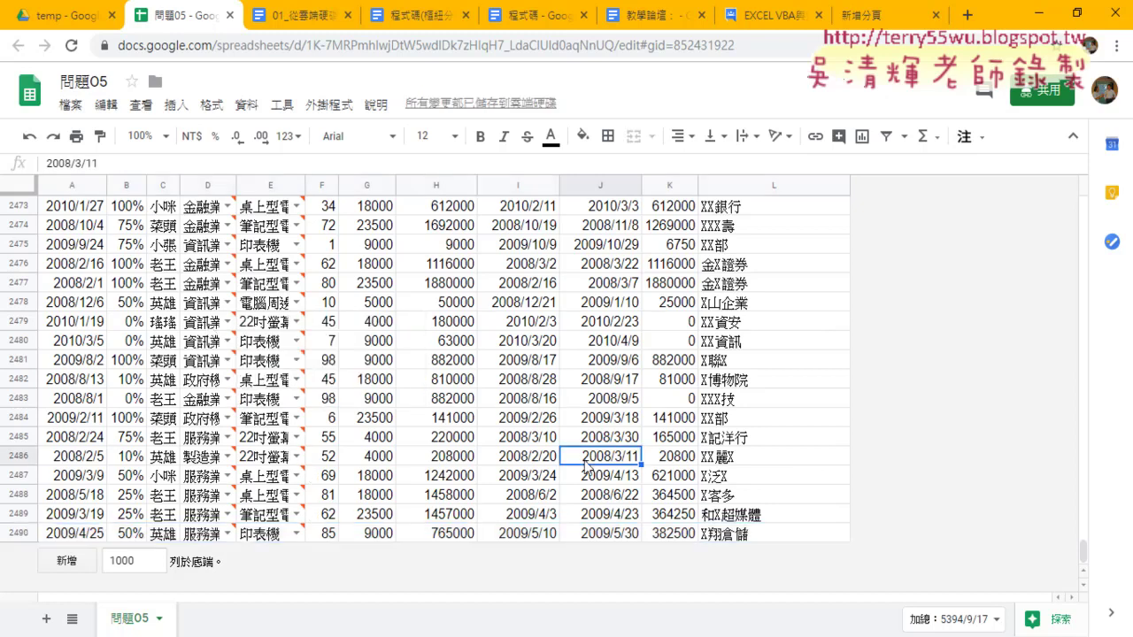
Choose 發布到網路 from the 檔案 menu to bring up the publish-to-the-web dialog
{"action": "left_click", "coordinate": [71, 106]}
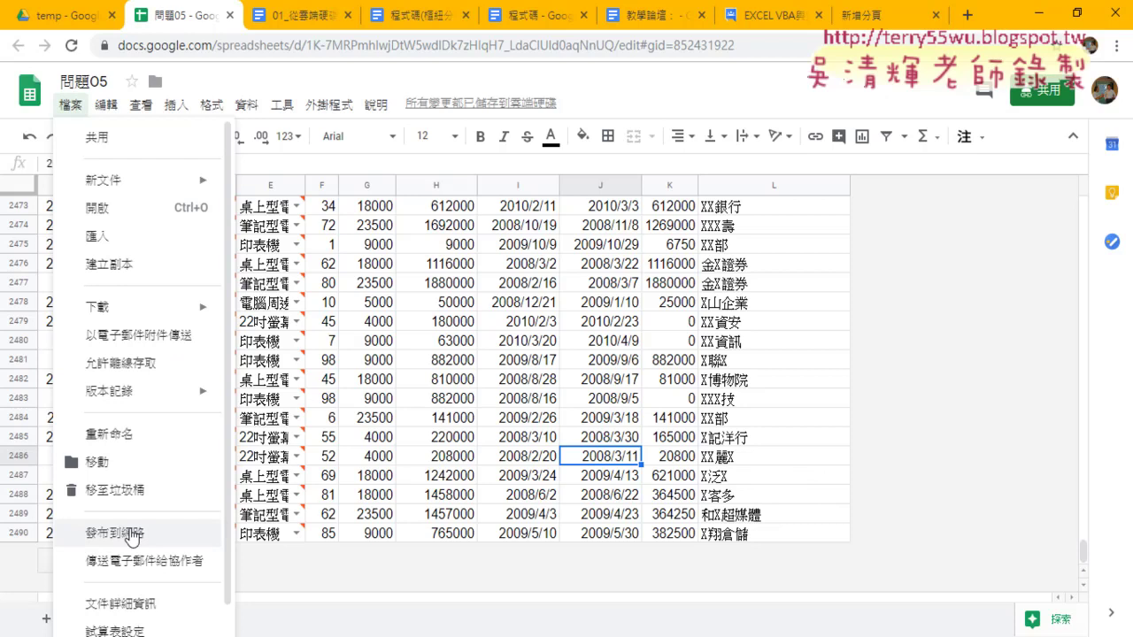
{"action": "left_click_drag", "start_coordinate": [146, 550], "coordinate": [150, 542]}
{"action": "mouse_move", "coordinate": [591, 546]}
{"action": "left_mouse_down"}
{"action": "mouse_move", "coordinate": [695, 166]}
{"action": "mouse_move", "coordinate": [766, 549]}
{"action": "left_mouse_up"}
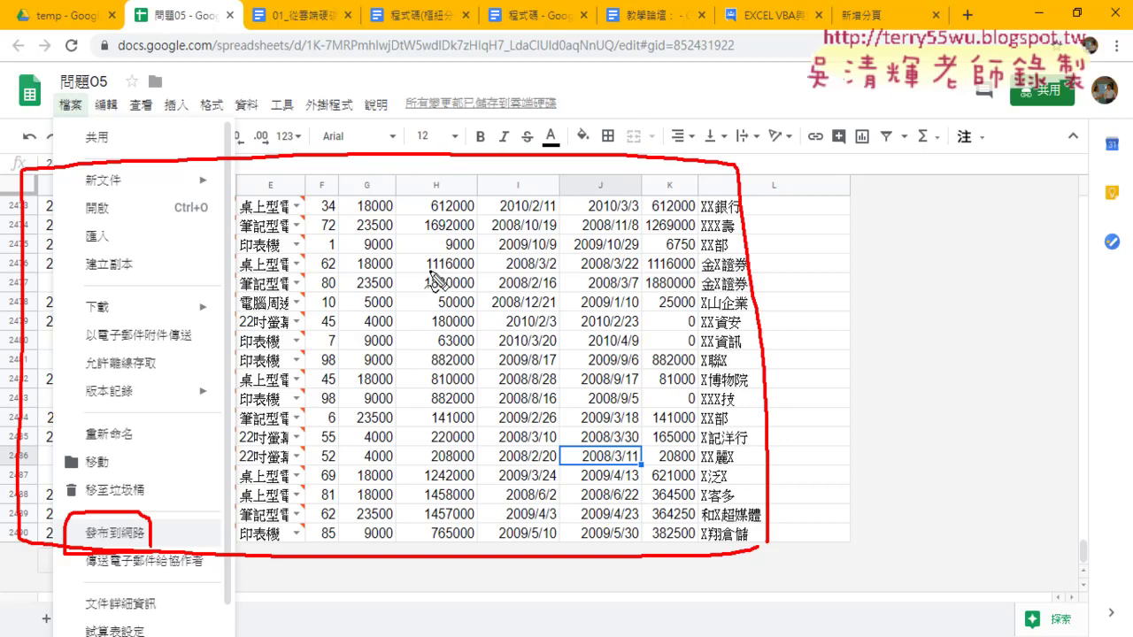
{"action": "key", "text": "Escape"}
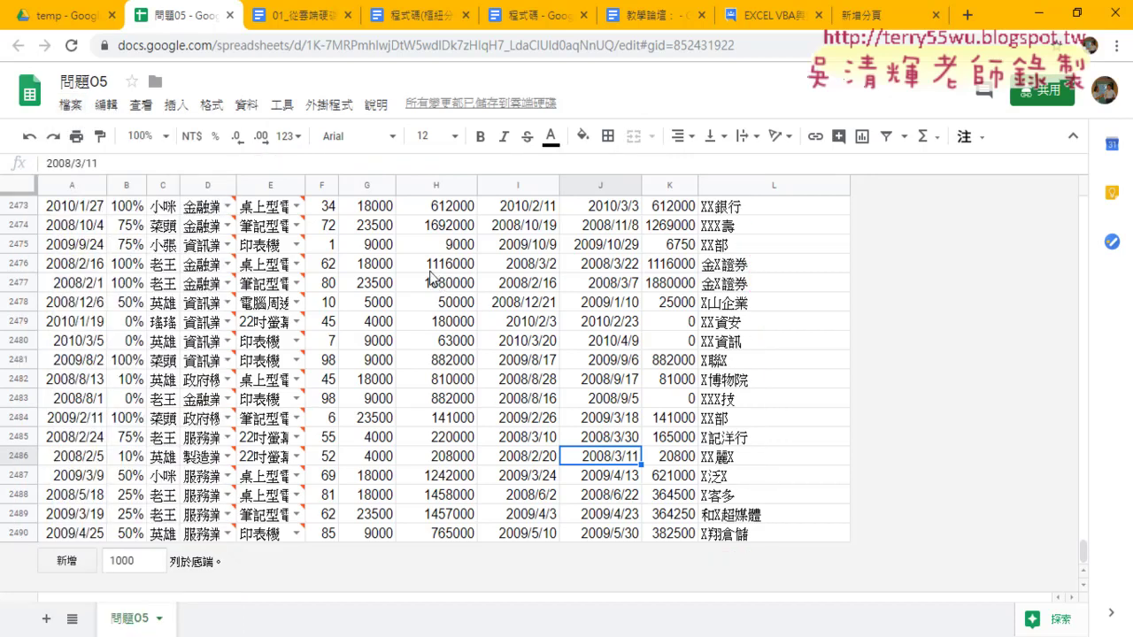
{"action": "left_click", "coordinate": [71, 104]}
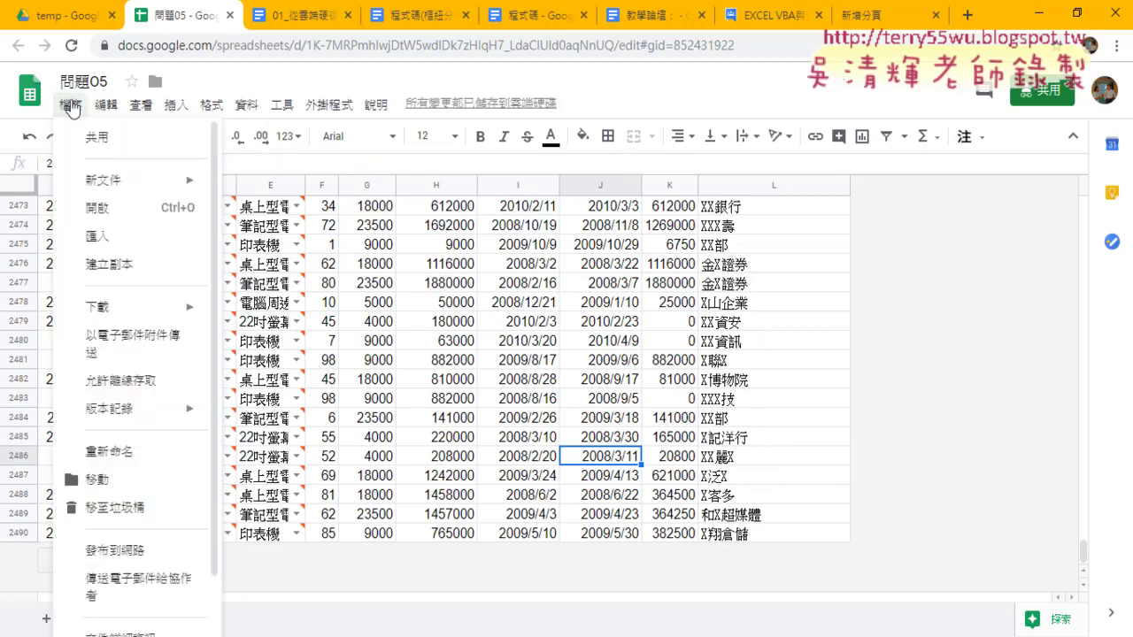
{"action": "left_click", "coordinate": [124, 533]}
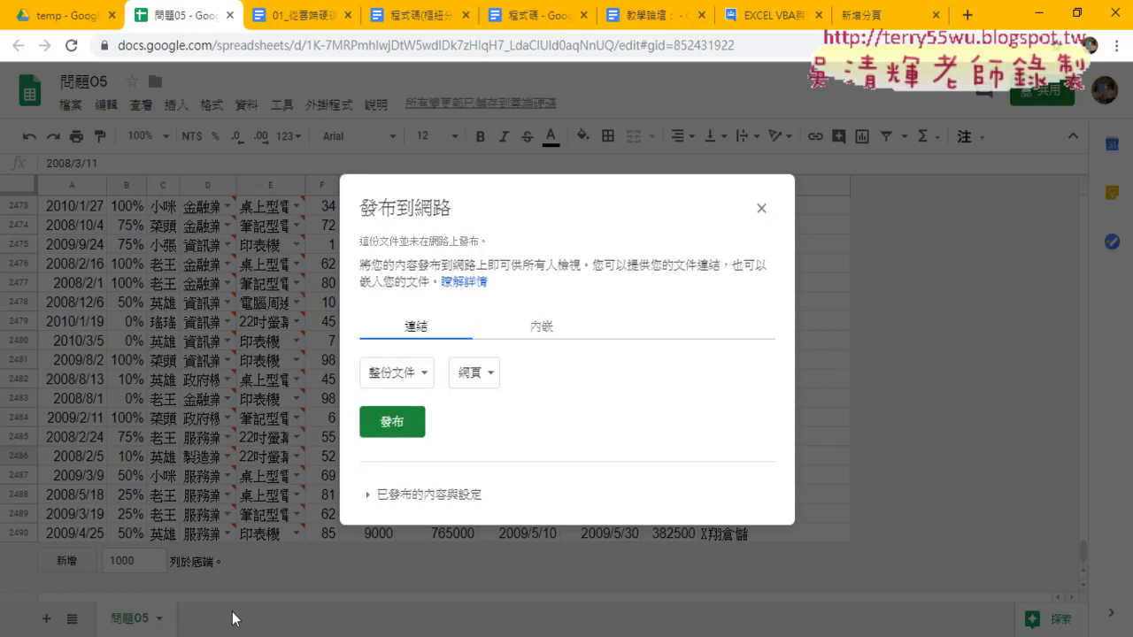
Change the publish scope from 整份文件 to the 問題05 sheet, leaving the format as 網頁
{"action": "left_click", "coordinate": [412, 376]}
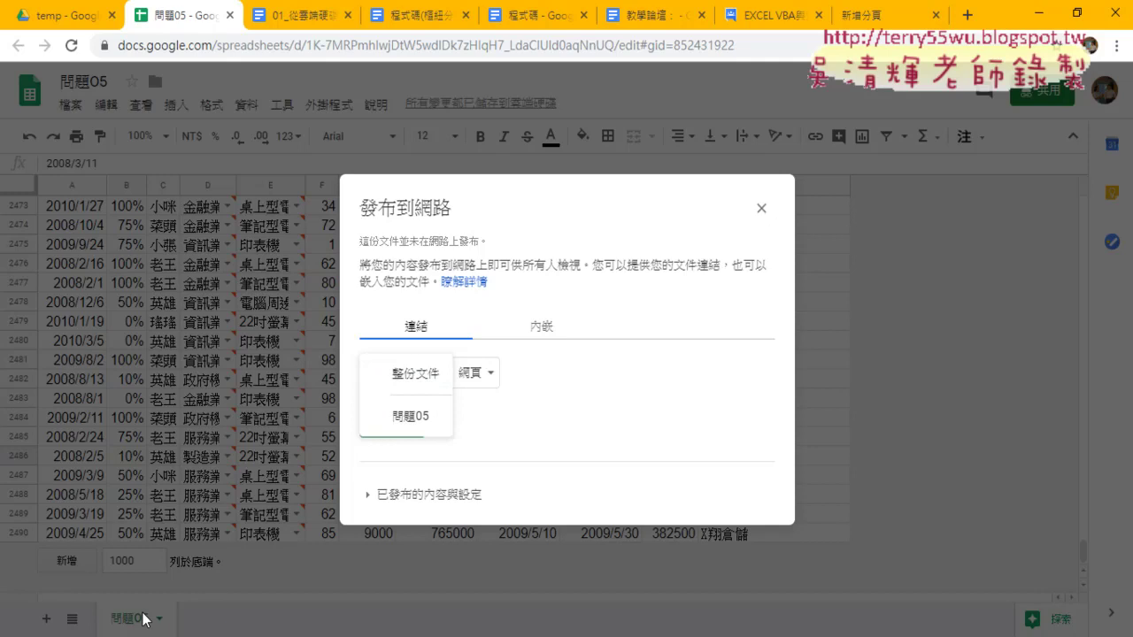
{"action": "left_click", "coordinate": [408, 425]}
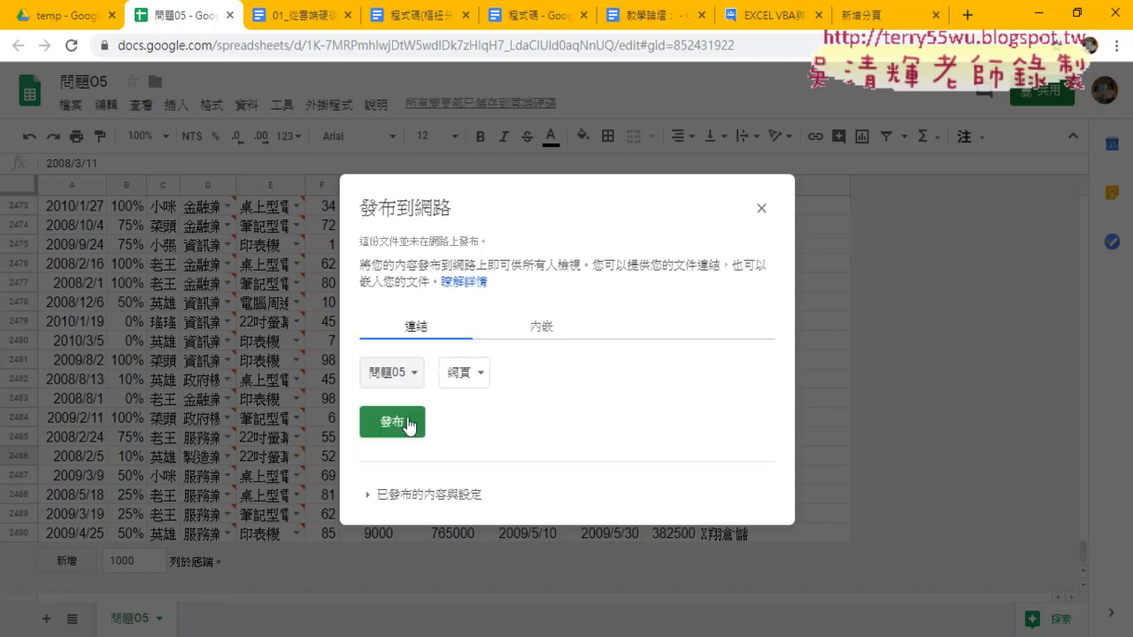
{"action": "left_click", "coordinate": [474, 382]}
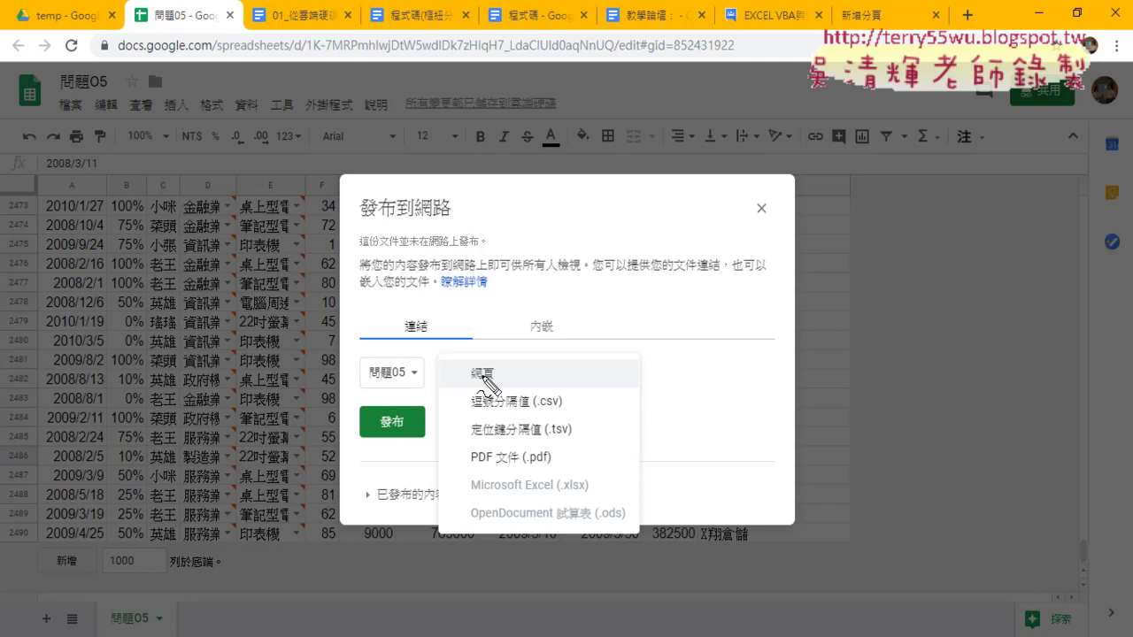
{"action": "left_click_drag", "start_coordinate": [478, 382], "coordinate": [495, 390]}
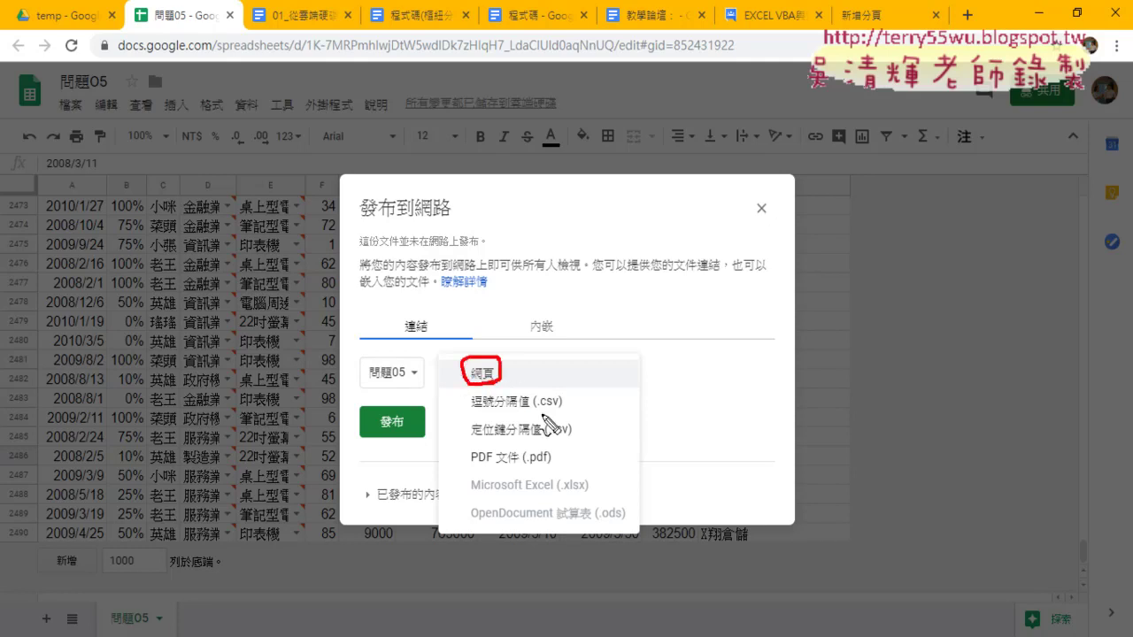
{"action": "mouse_move", "coordinate": [563, 412]}
{"action": "left_mouse_down"}
{"action": "mouse_move", "coordinate": [588, 409]}
{"action": "mouse_move", "coordinate": [542, 411]}
{"action": "left_mouse_up"}
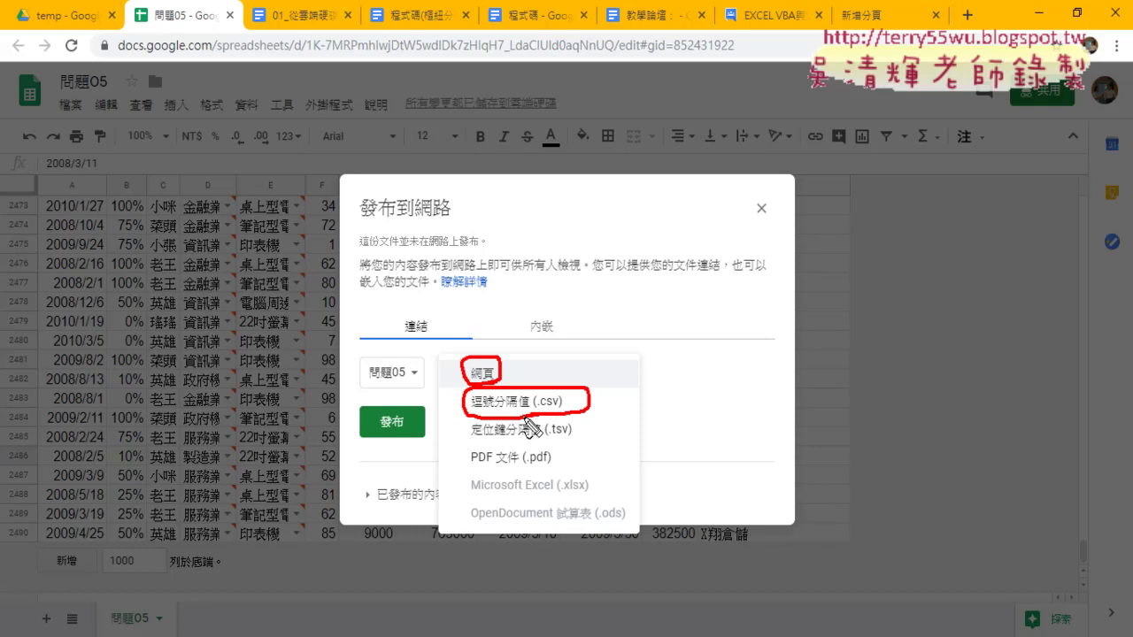
{"action": "key", "text": "Escape"}
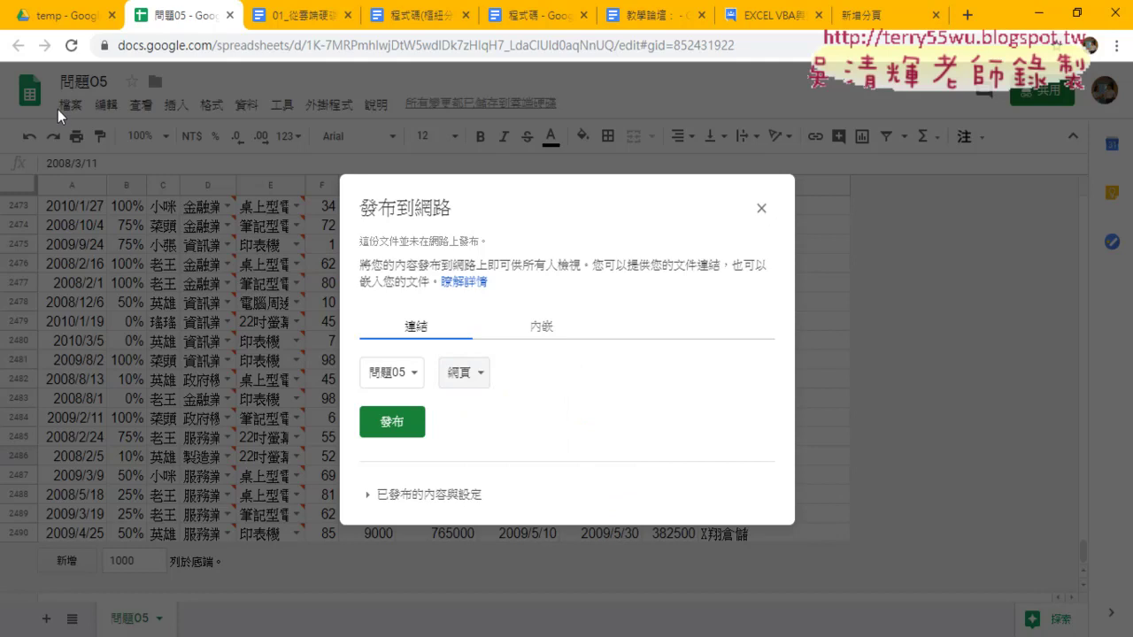
Publish the 問題05 sheet as a 網頁 (web page) and confirm with 確定
{"action": "left_click", "coordinate": [403, 376]}
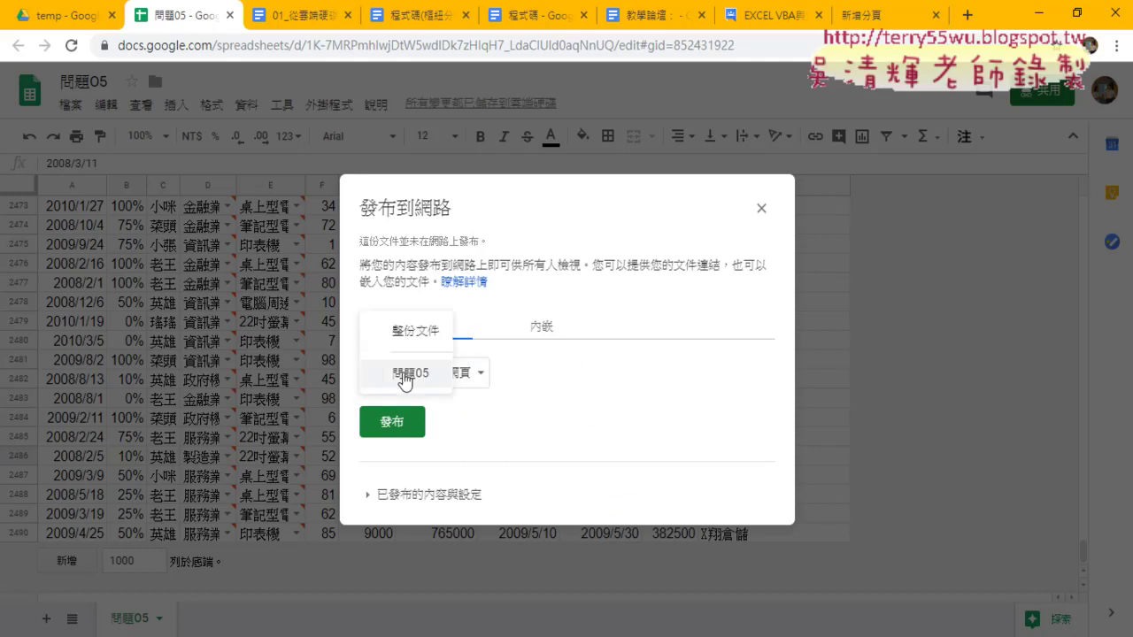
{"action": "left_click", "coordinate": [403, 377]}
{"action": "left_click", "coordinate": [462, 379]}
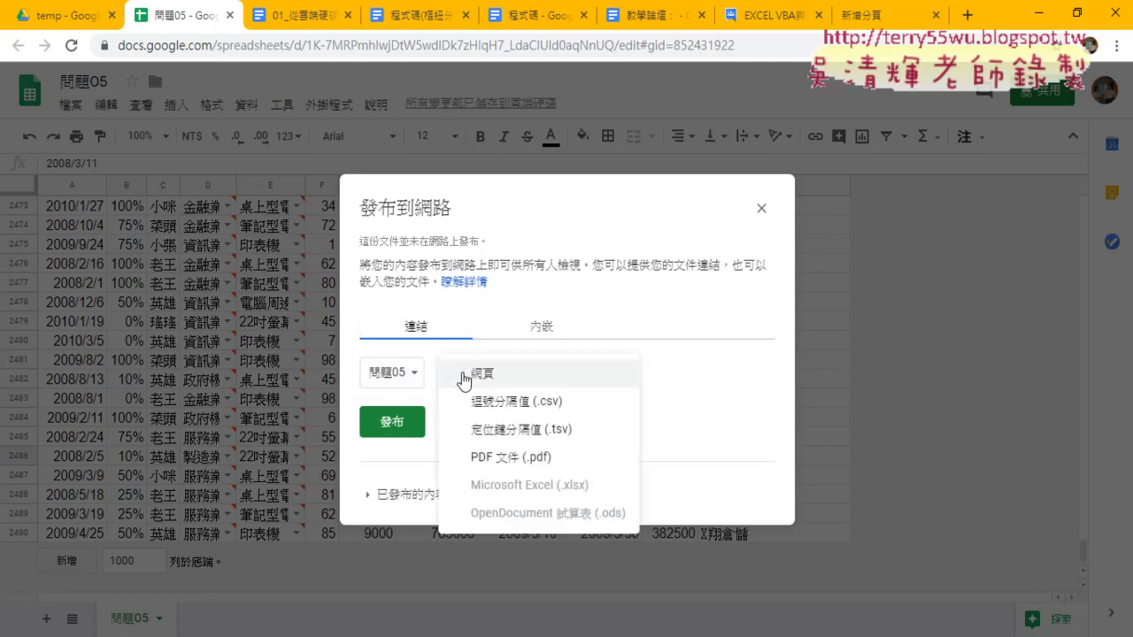
{"action": "left_click", "coordinate": [541, 376]}
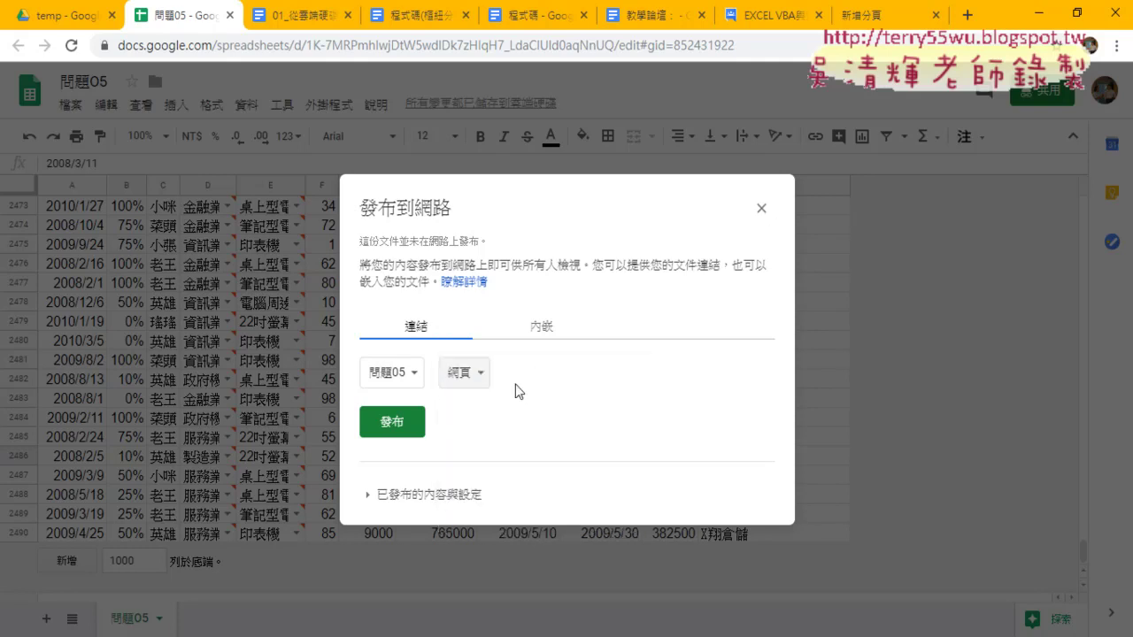
{"action": "left_click", "coordinate": [393, 423]}
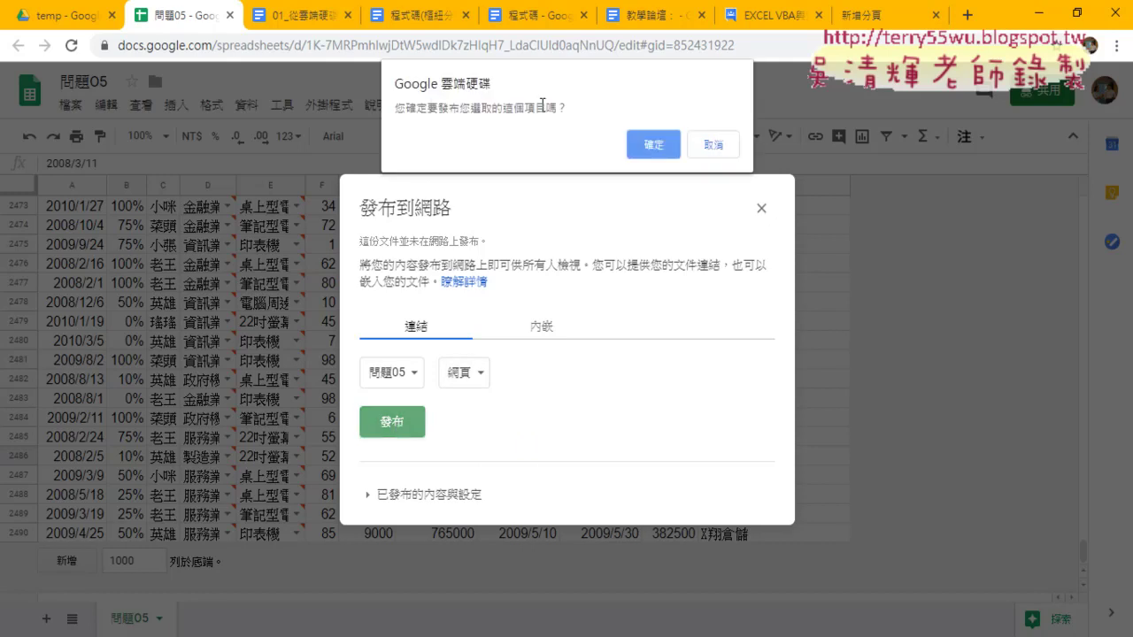
{"action": "left_click", "coordinate": [659, 144]}
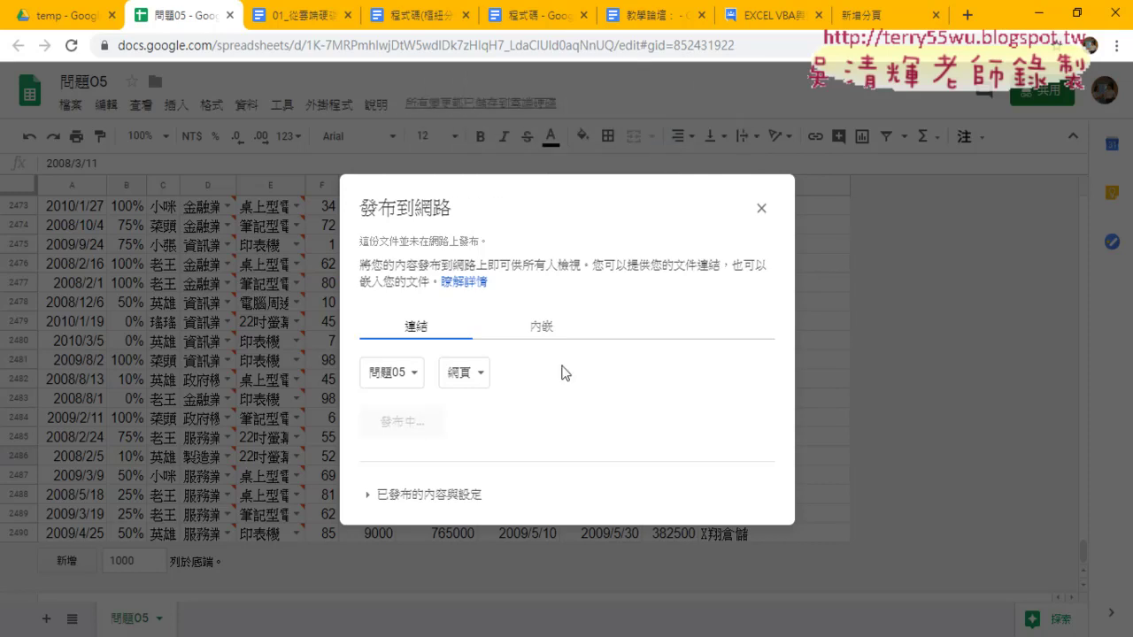
Check the published content settings, then select the published link and bring up its copy options
{"action": "left_click", "coordinate": [372, 550]}
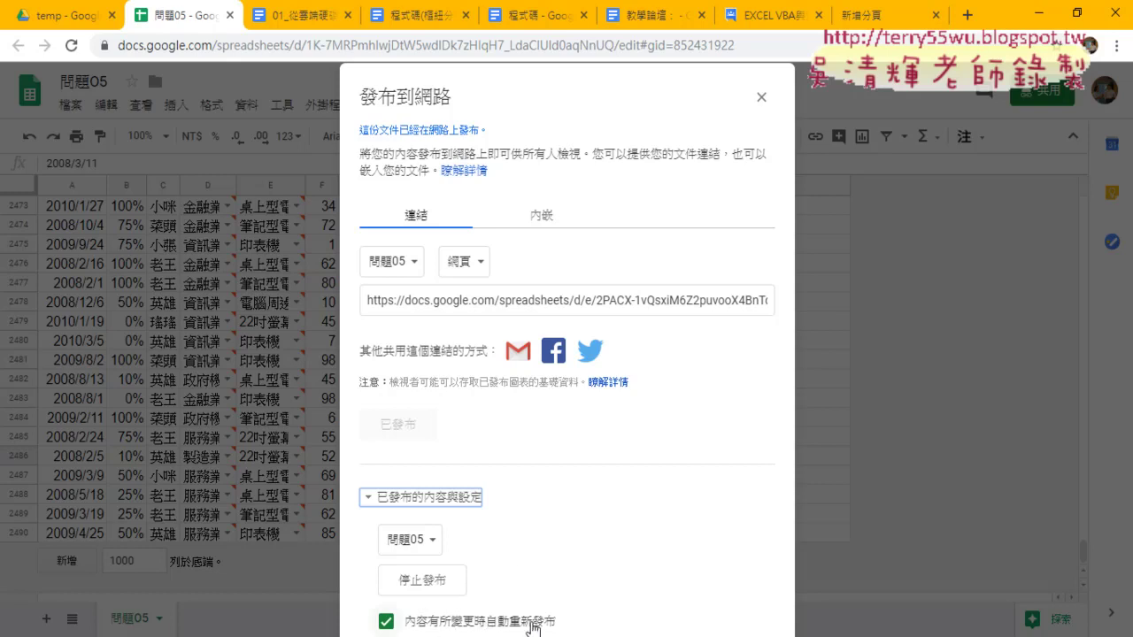
{"action": "left_click", "coordinate": [370, 501]}
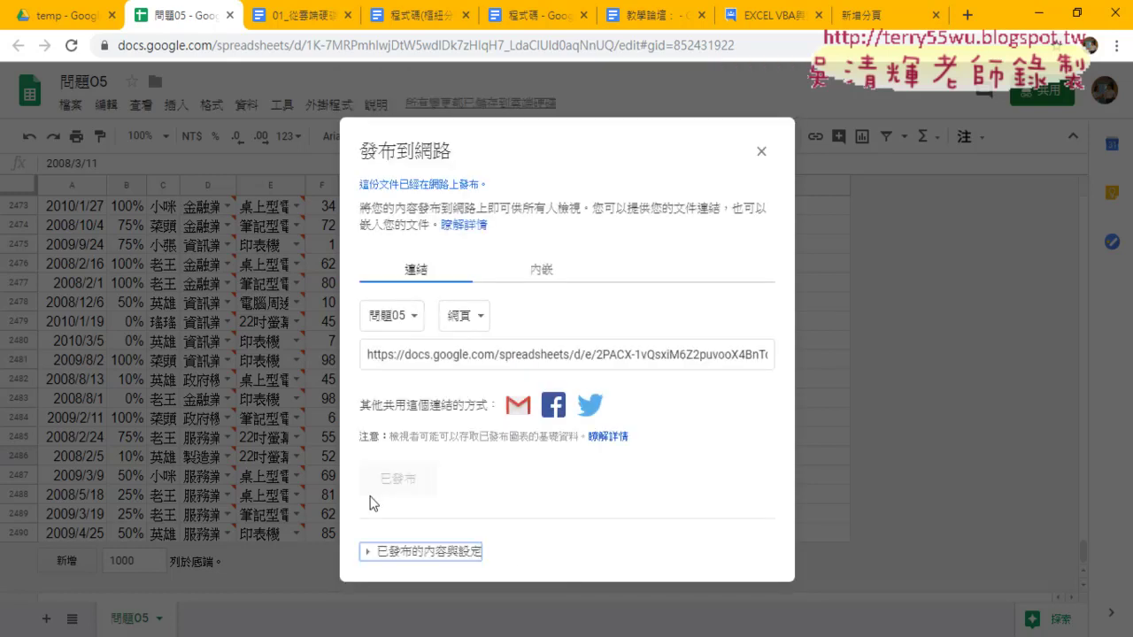
{"action": "left_click", "coordinate": [372, 564]}
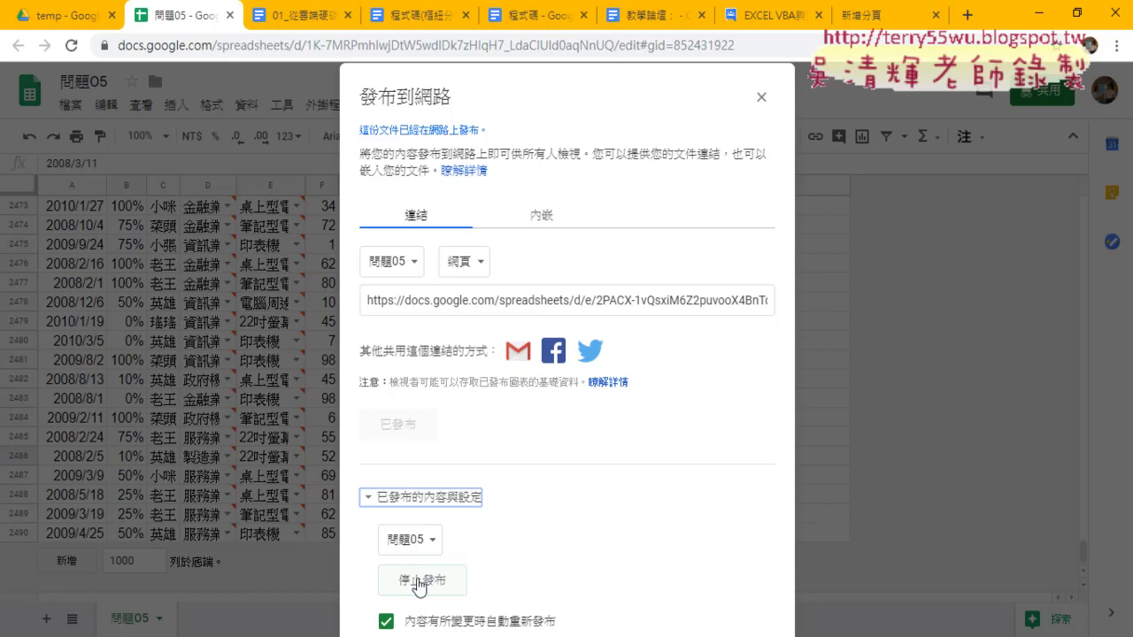
{"action": "left_click", "coordinate": [368, 498]}
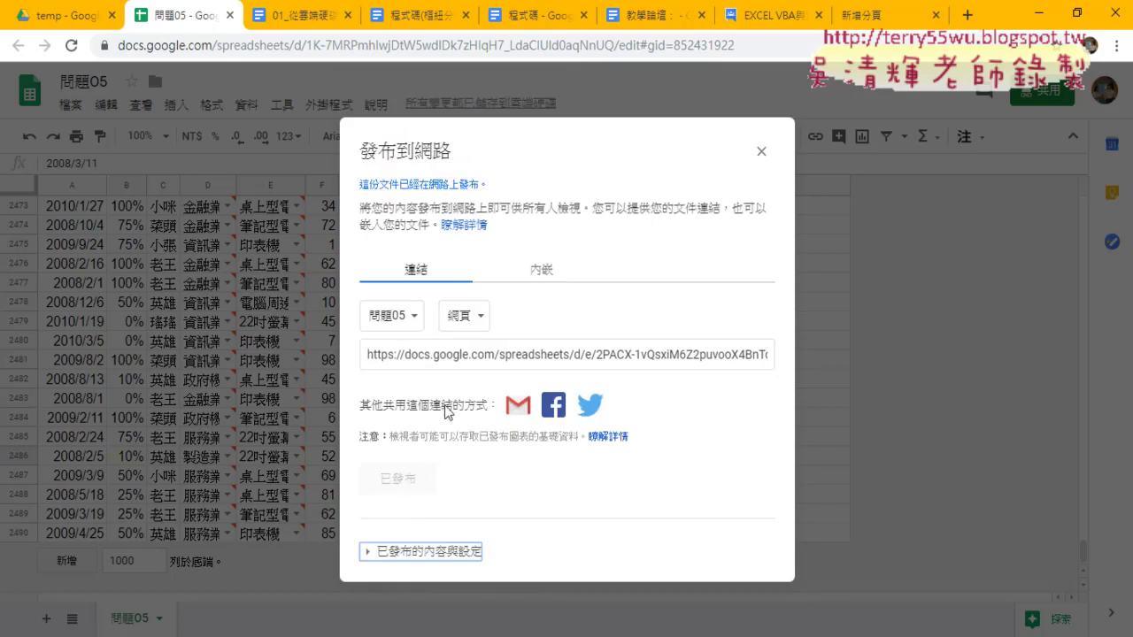
{"action": "left_click", "coordinate": [475, 358]}
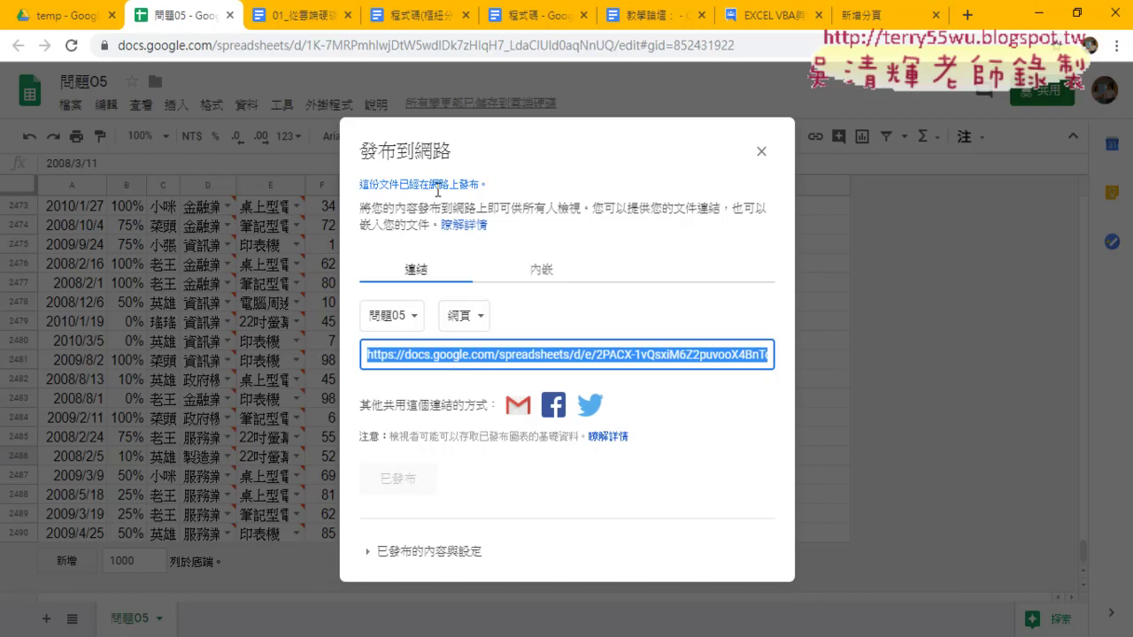
{"action": "right_click", "coordinate": [461, 365]}
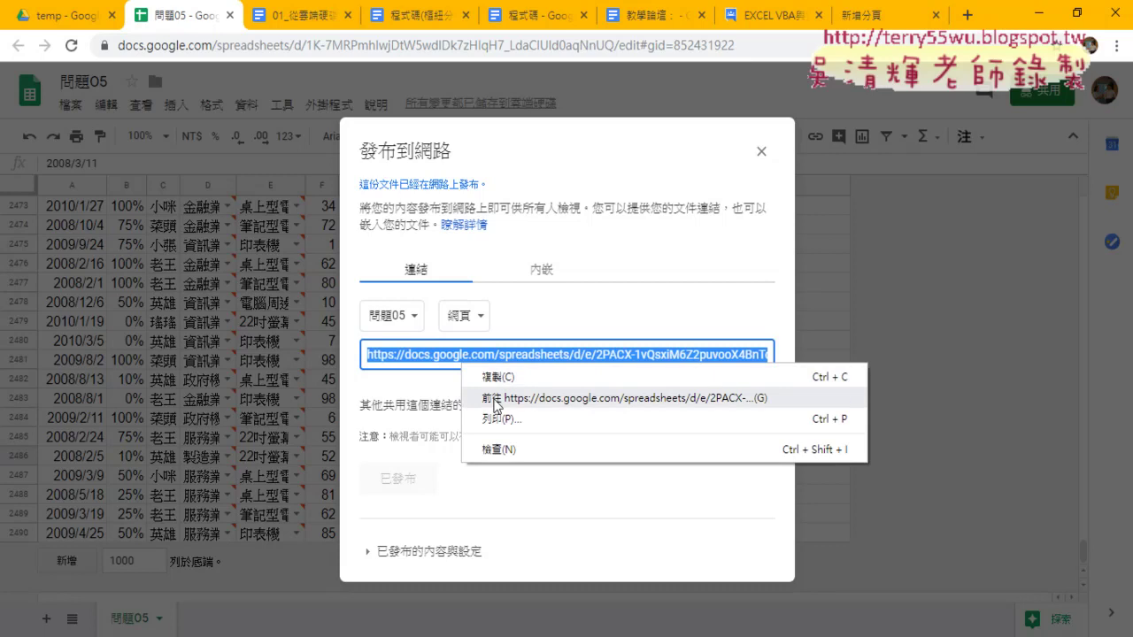
Open the published link in a new tab and select its web address
{"action": "left_click", "coordinate": [496, 399]}
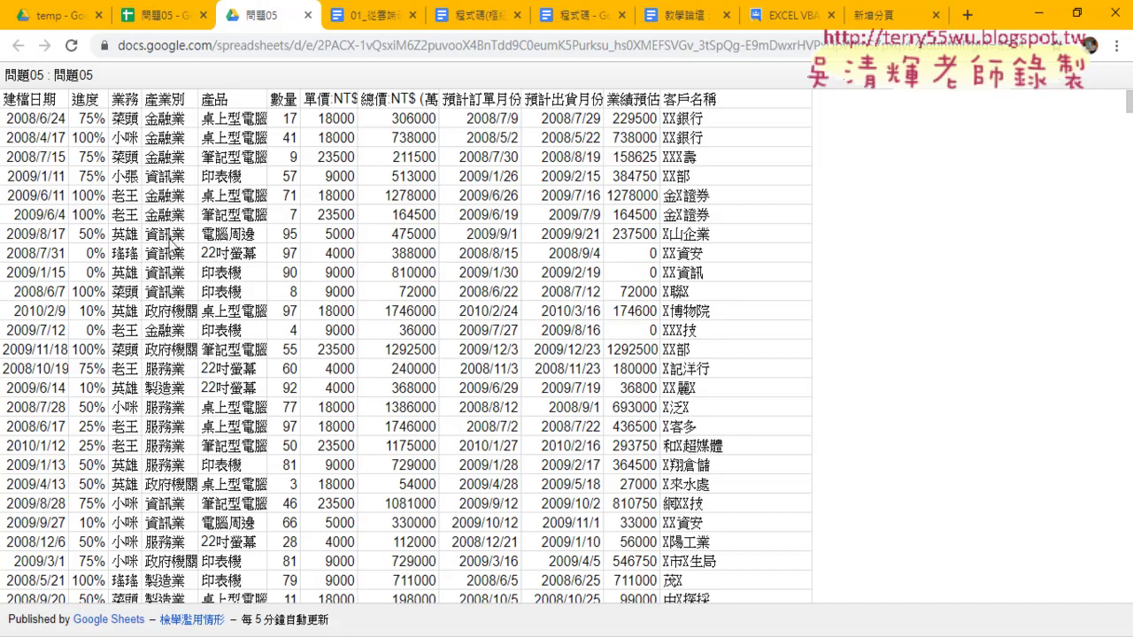
{"action": "left_click", "coordinate": [170, 49]}
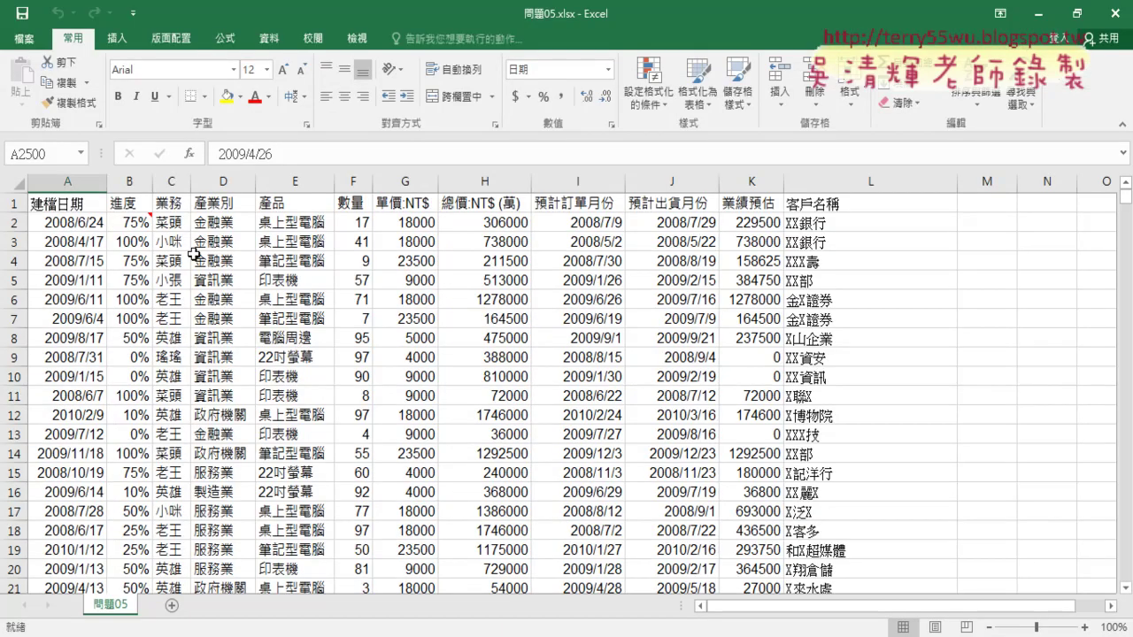
Select everything from A1 and delete it to empty Excel's 問題05 sheet, then show the 資料 ribbon
{"action": "left_click", "coordinate": [64, 206]}
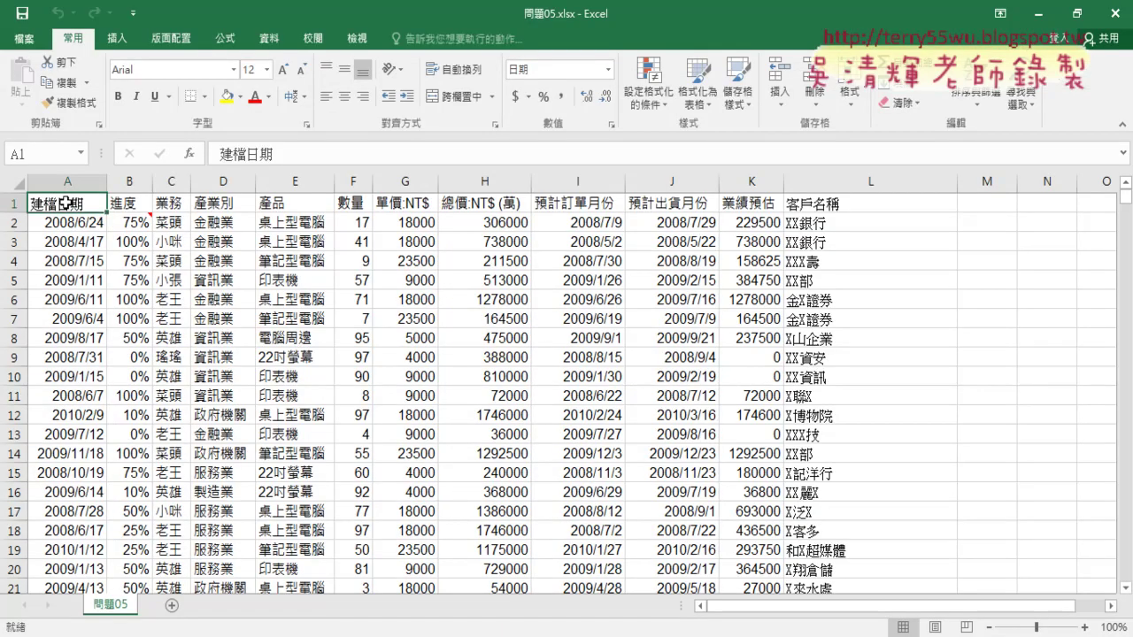
{"action": "key", "text": "ctrl+a"}
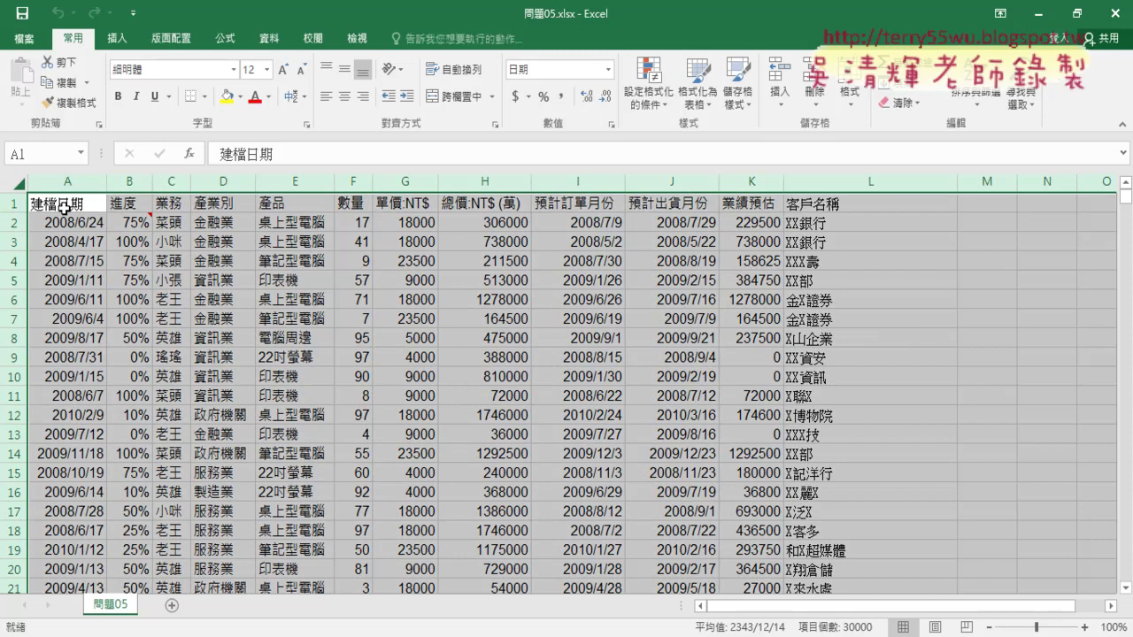
{"action": "key", "text": "Delete"}
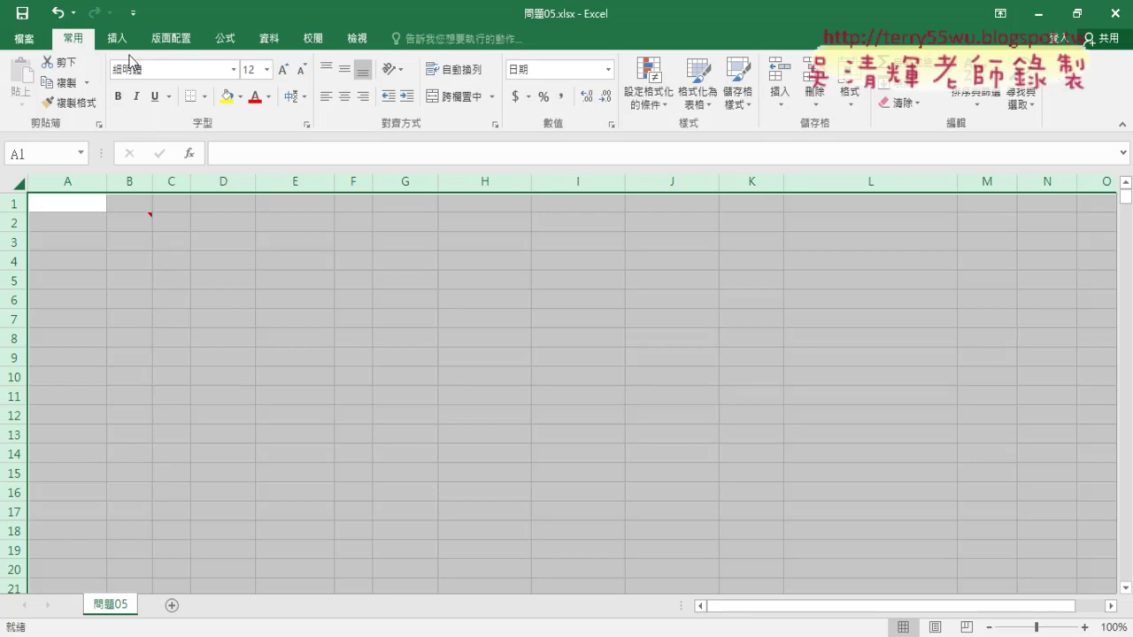
{"action": "left_click", "coordinate": [263, 44]}
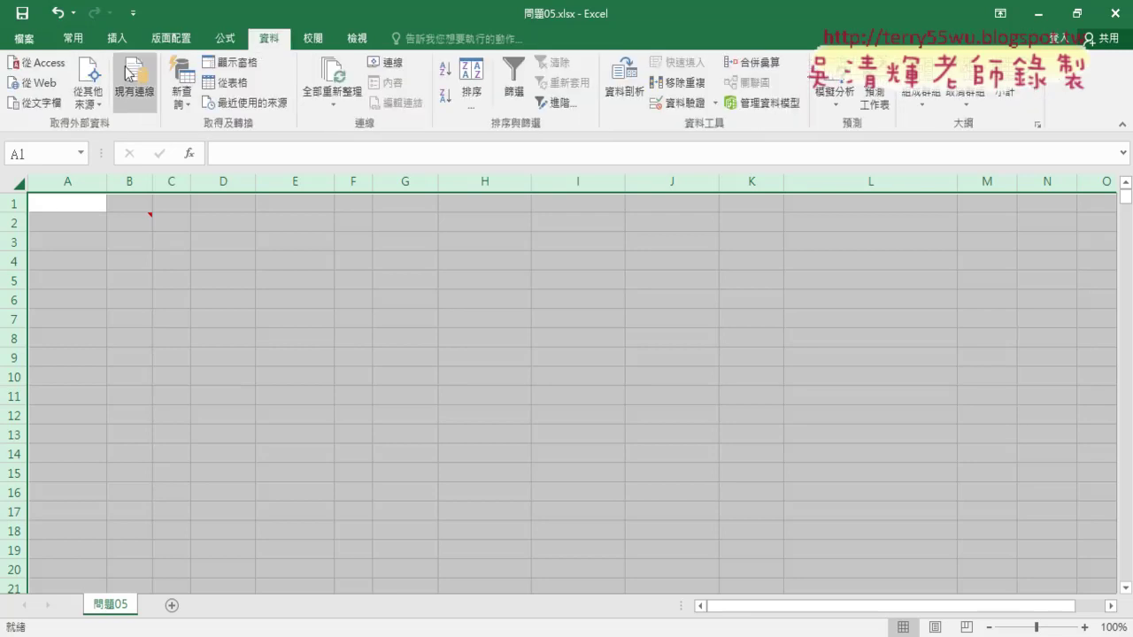
Start a new 從Web query and dismiss the script error prompts
{"action": "left_click", "coordinate": [30, 86]}
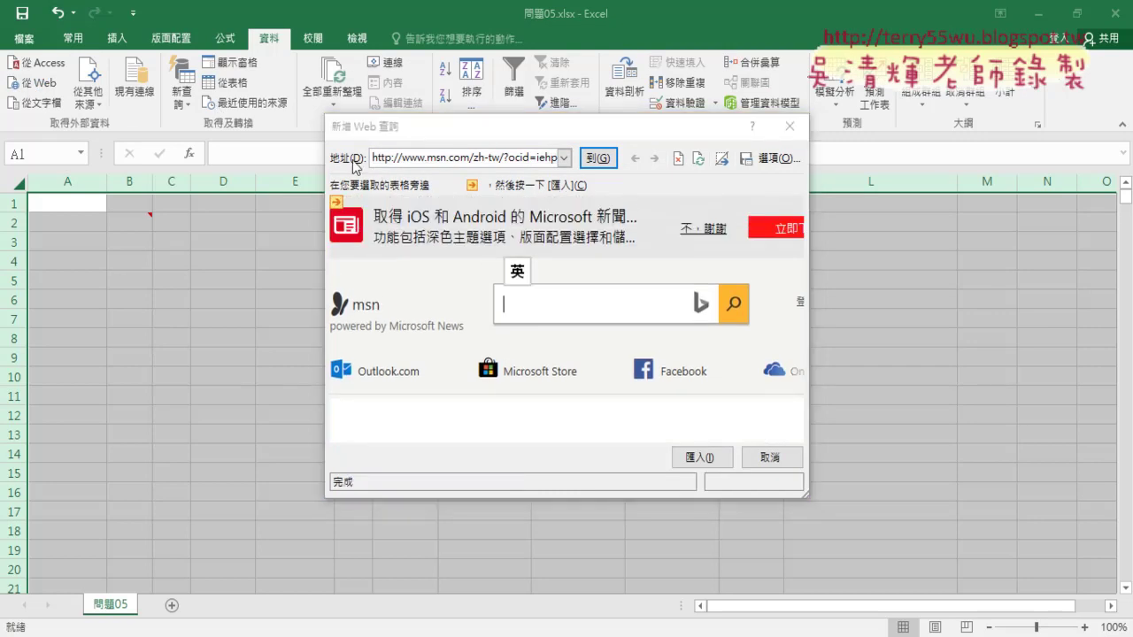
{"action": "left_click", "coordinate": [579, 441]}
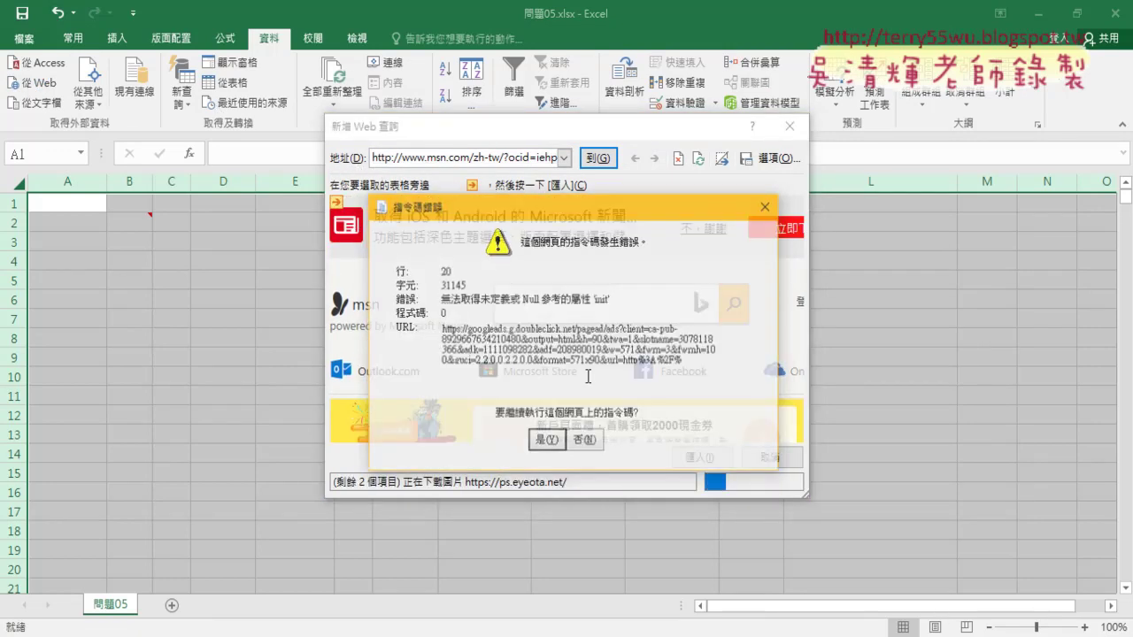
{"action": "left_click", "coordinate": [577, 442]}
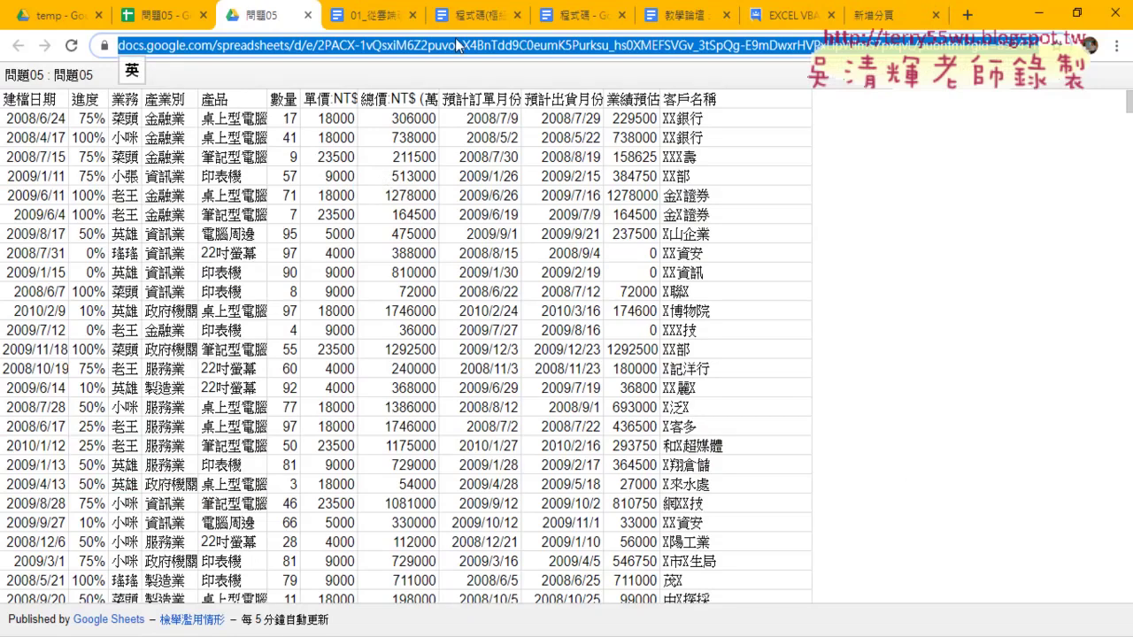
Copy the published page URL into the query's Address box and load the page, allowing scripts
{"action": "right_click", "coordinate": [462, 48]}
{"action": "left_click", "coordinate": [497, 106]}
{"action": "left_click", "coordinate": [395, 630]}
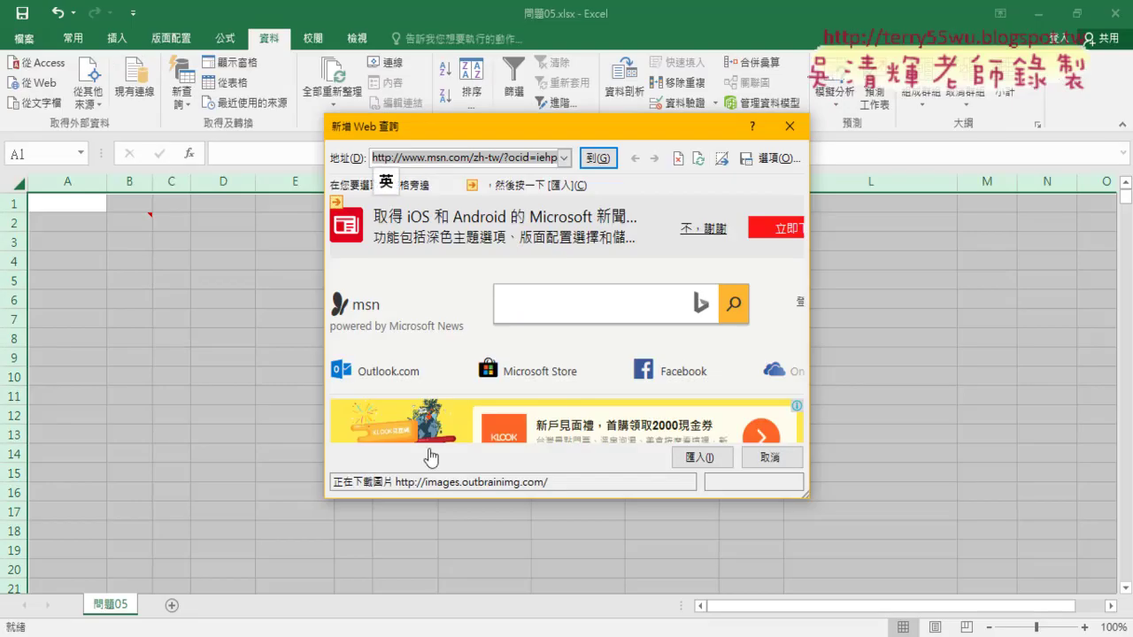
{"action": "right_click", "coordinate": [485, 156]}
{"action": "left_click", "coordinate": [520, 205]}
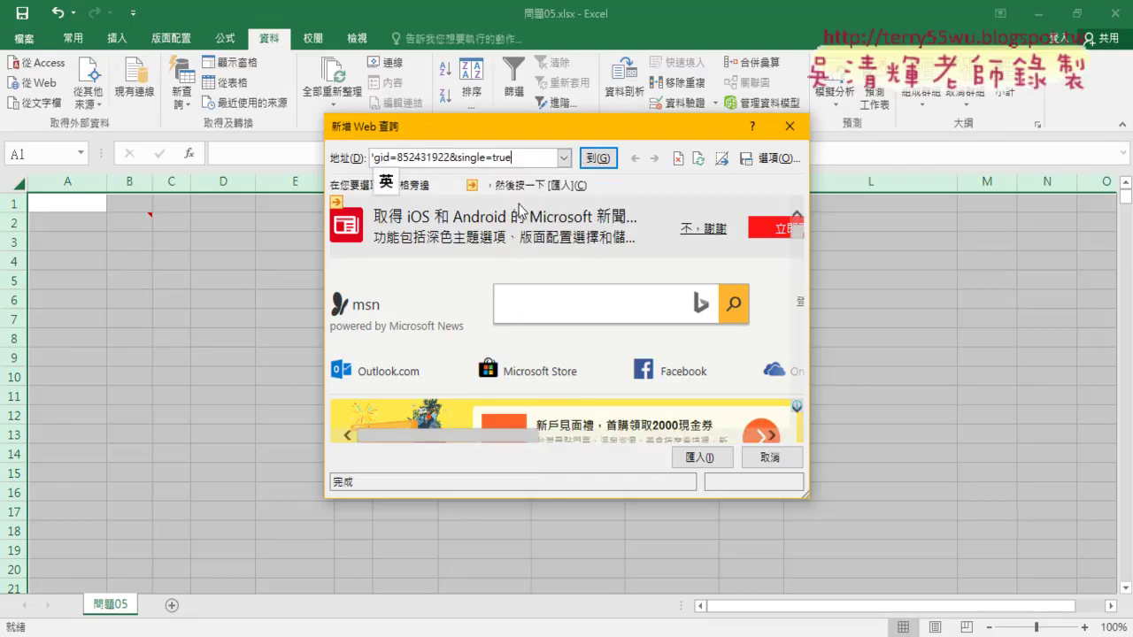
{"action": "left_click", "coordinate": [596, 159]}
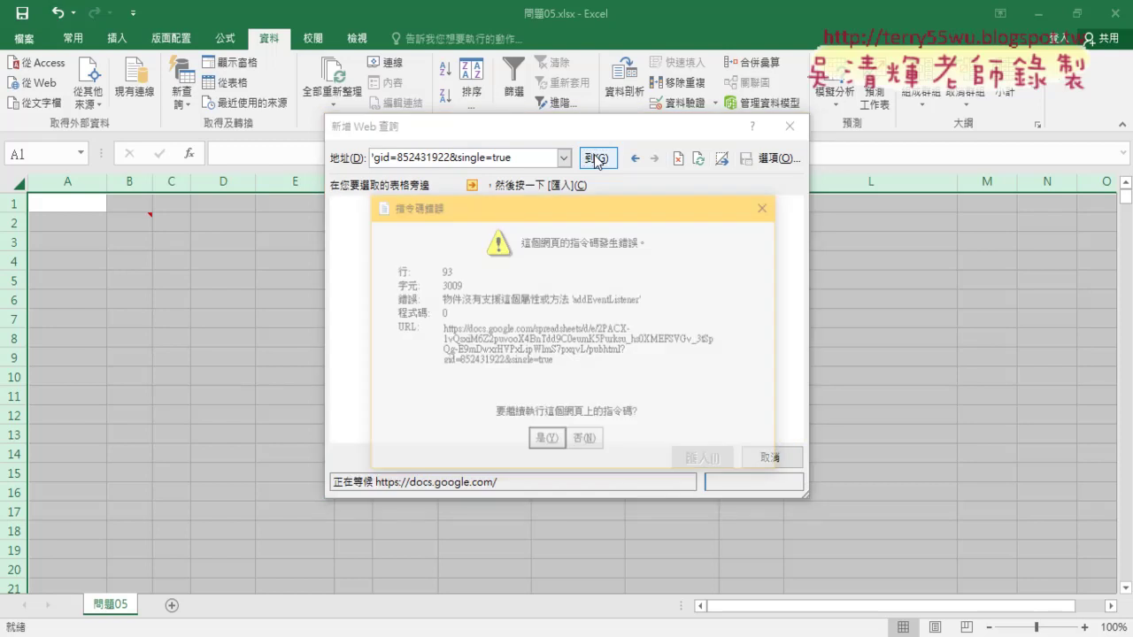
{"action": "left_click", "coordinate": [544, 441]}
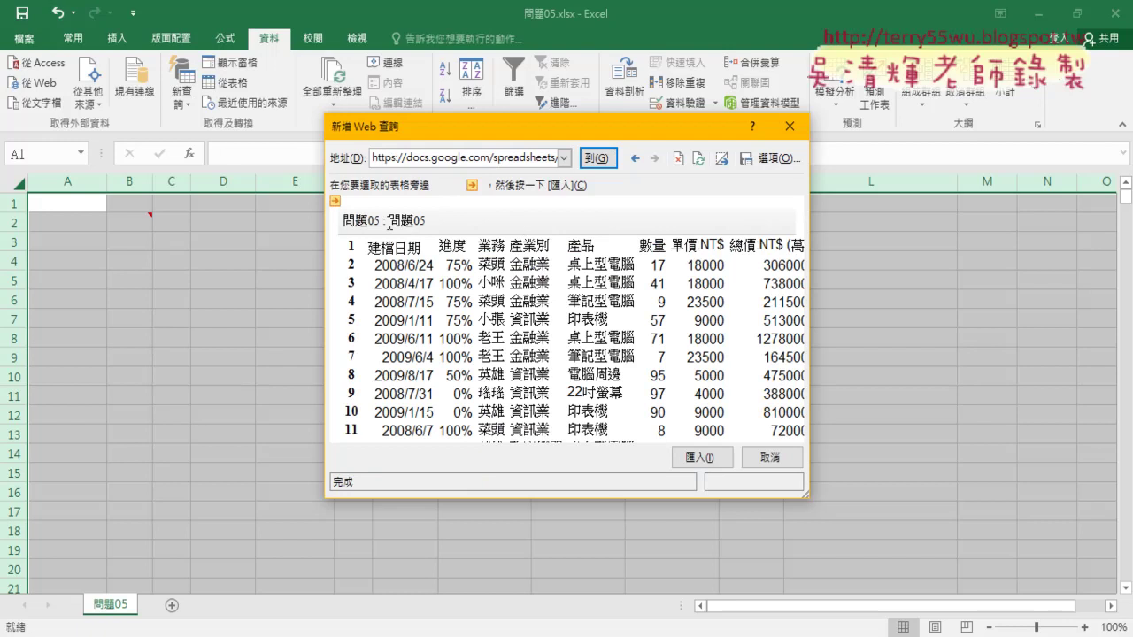
Select the whole published table and import it into the sheet at =$A$1
{"action": "left_click_drag", "start_coordinate": [540, 130], "coordinate": [478, 96]}
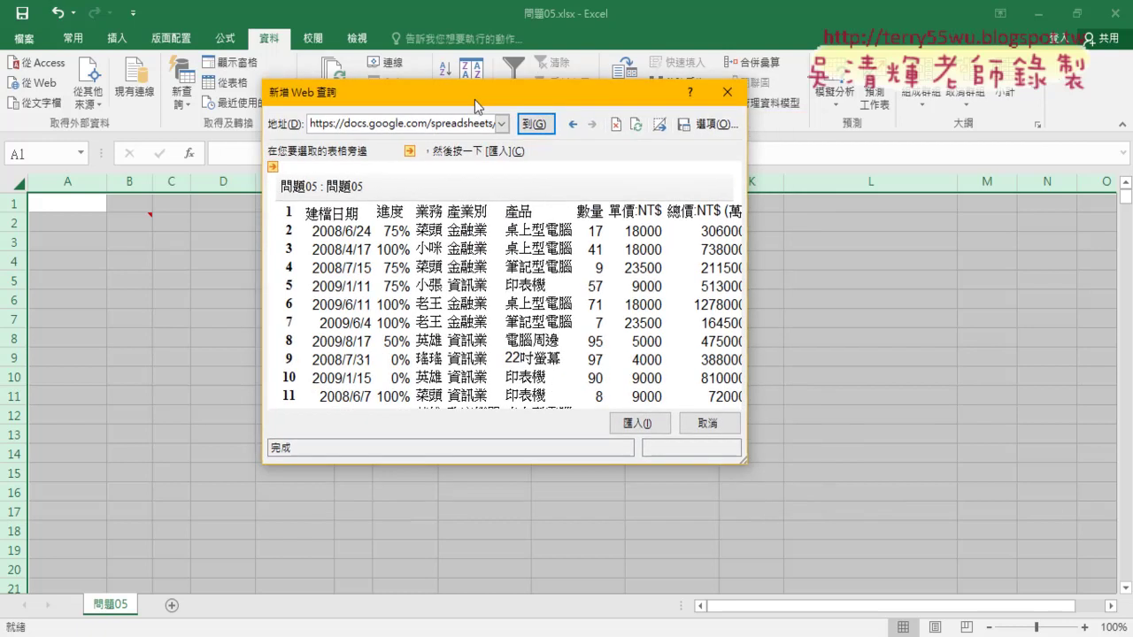
{"action": "left_click", "coordinate": [273, 167]}
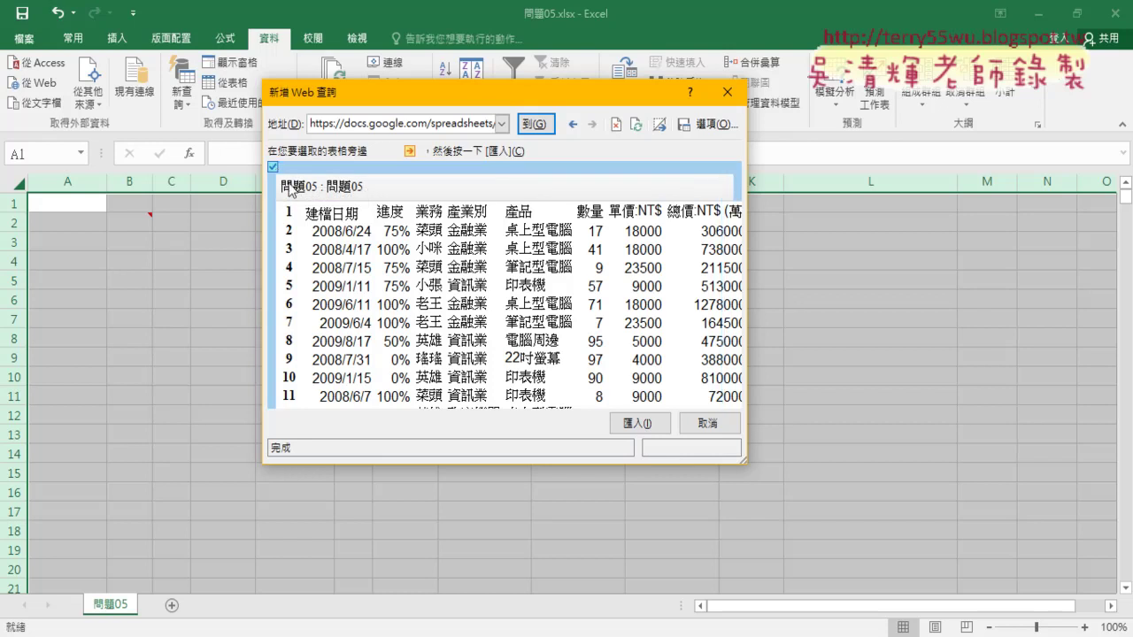
{"action": "left_click", "coordinate": [640, 424]}
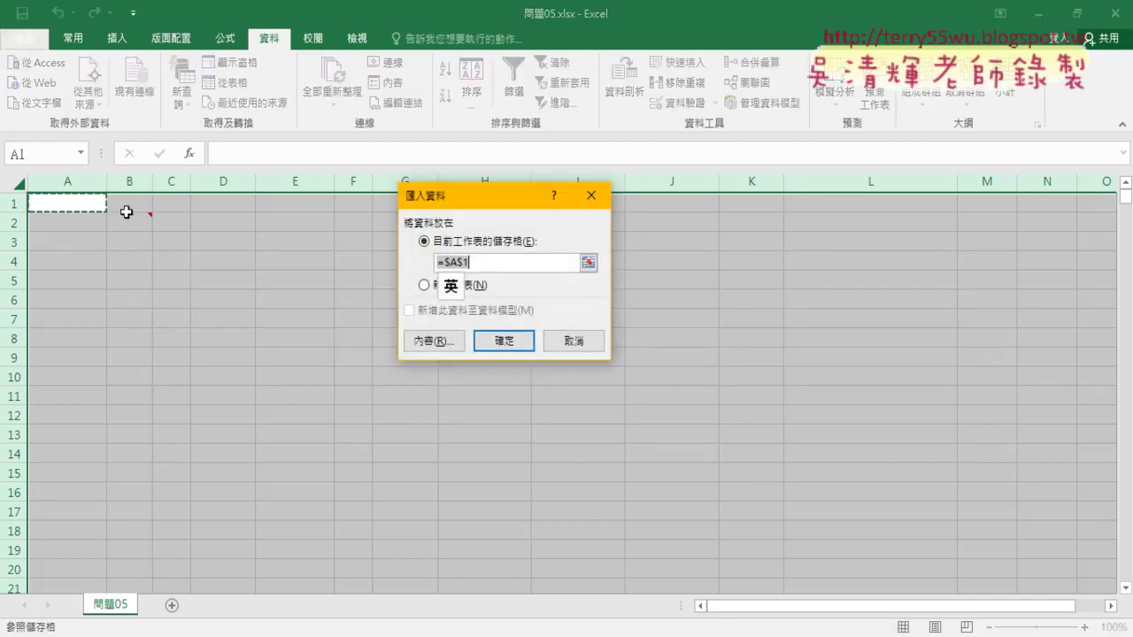
{"action": "left_click", "coordinate": [501, 341]}
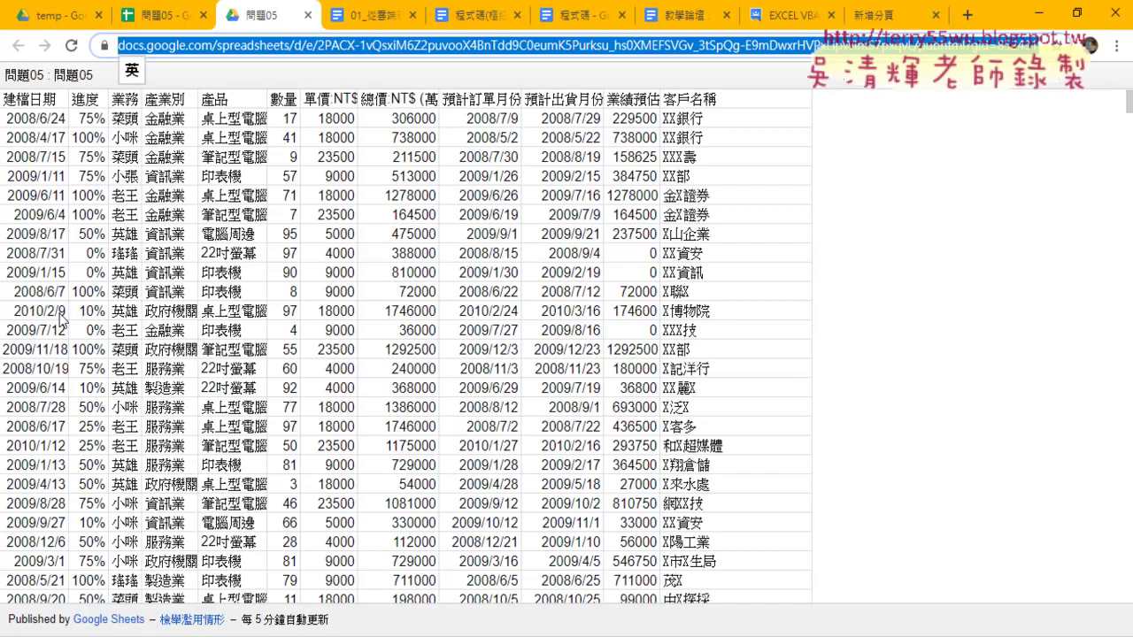
Switch to the 問題05 Google Sheets tab and close the Publish to web dialog
{"action": "left_click", "coordinate": [142, 16]}
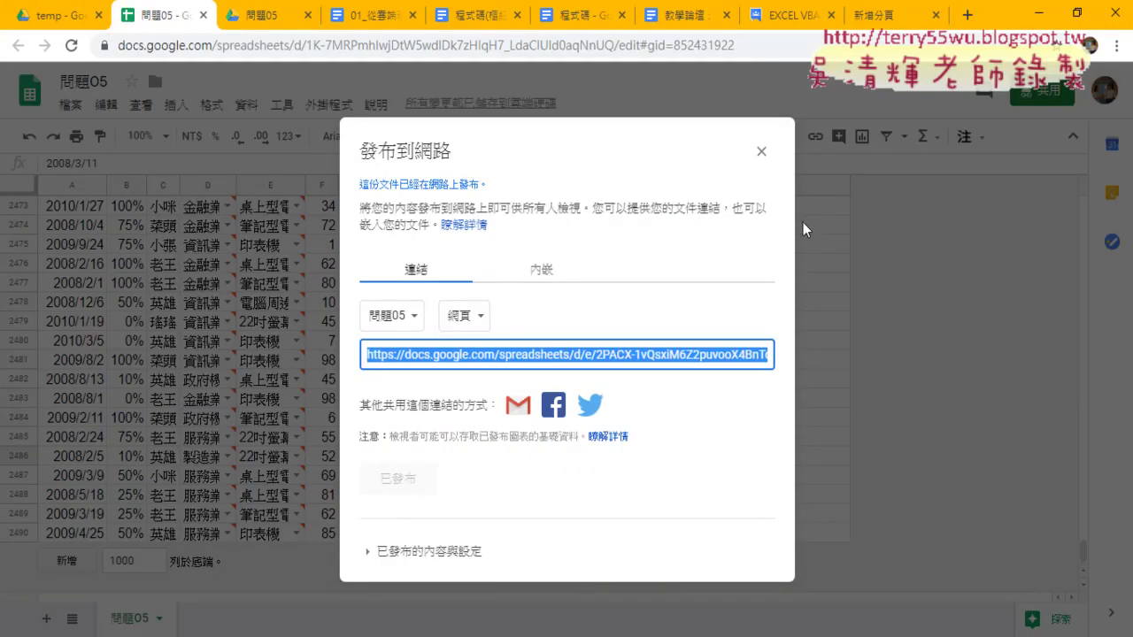
{"action": "left_click", "coordinate": [761, 154]}
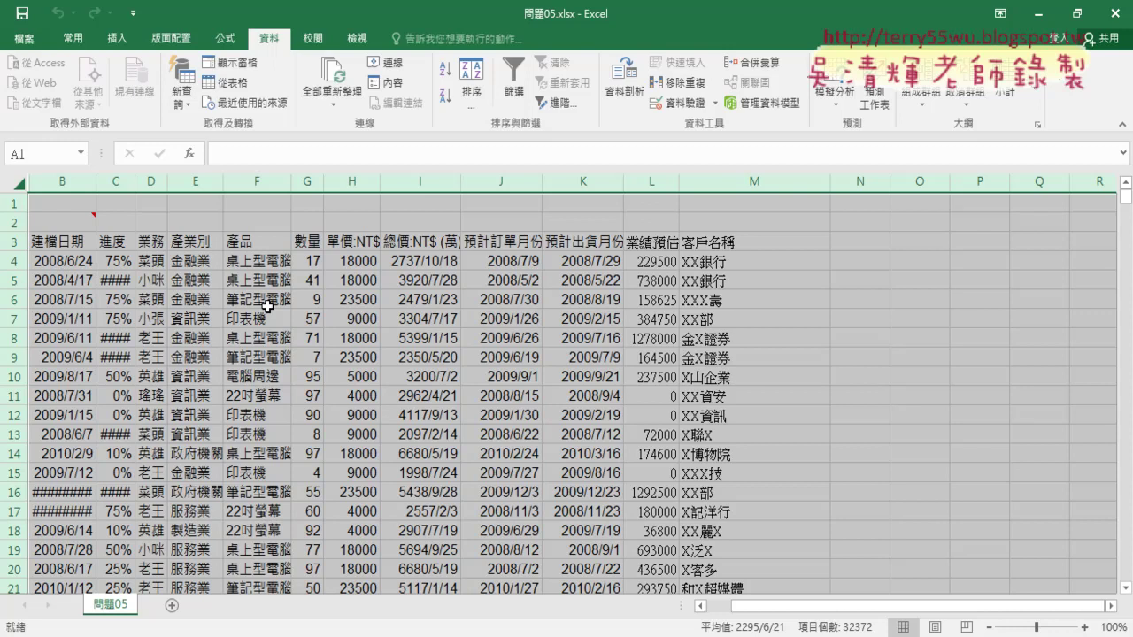
Unhide column A by widening it, then AutoFit columns B through M
{"action": "left_click", "coordinate": [246, 389]}
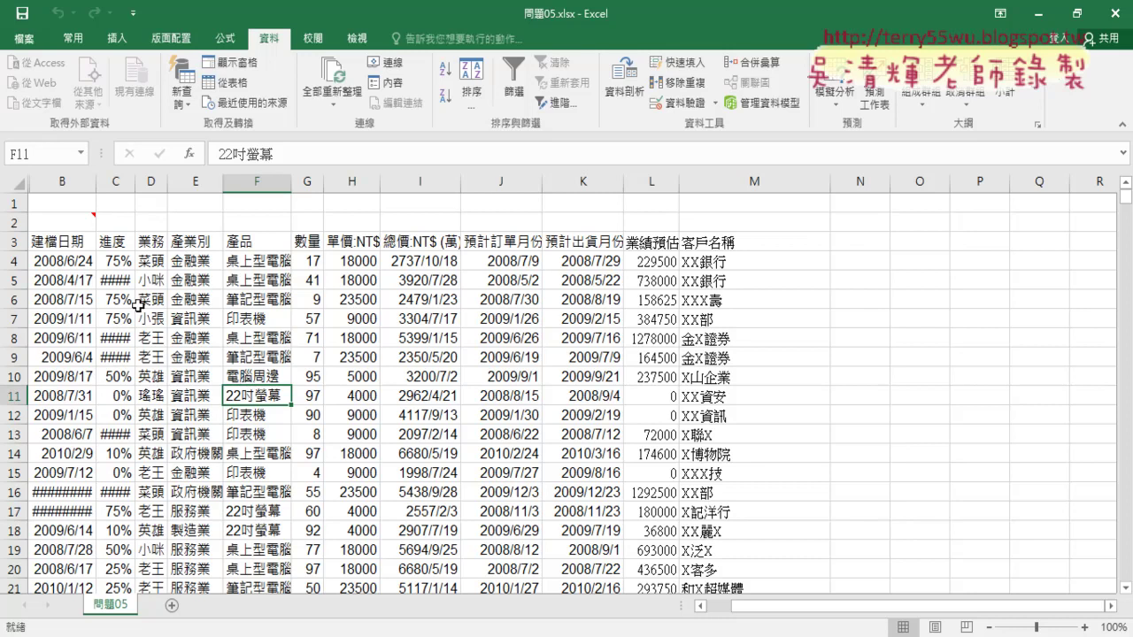
{"action": "left_click_drag", "start_coordinate": [15, 204], "coordinate": [18, 220]}
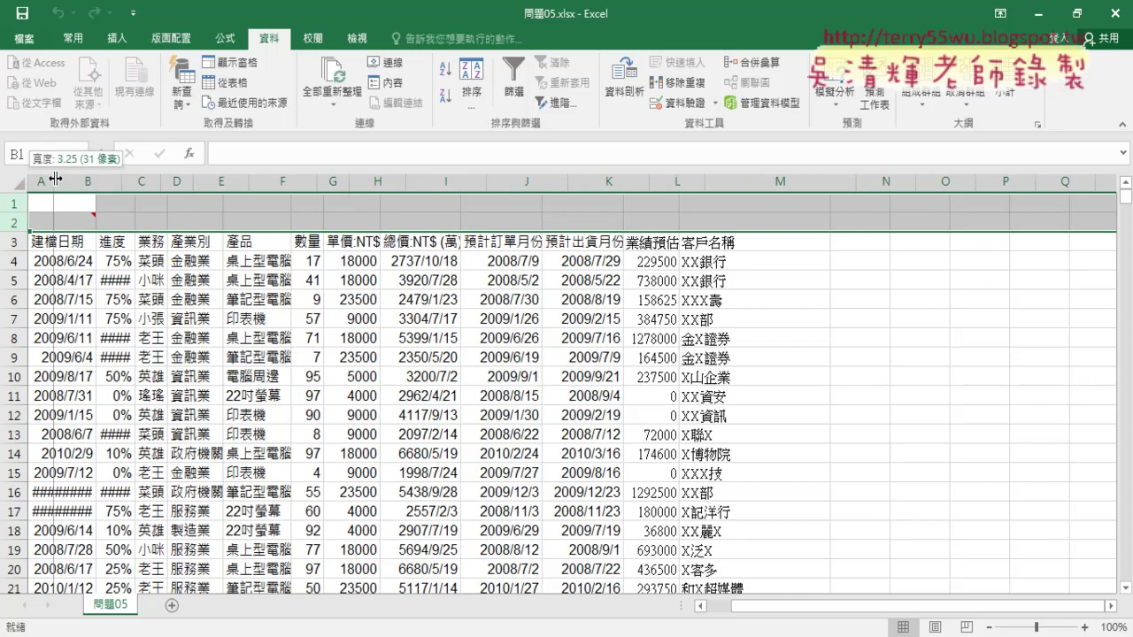
{"action": "mouse_move", "coordinate": [27, 181]}
{"action": "left_mouse_down"}
{"action": "mouse_move", "coordinate": [55, 180]}
{"action": "mouse_move", "coordinate": [16, 222]}
{"action": "left_mouse_up"}
{"action": "left_click", "coordinate": [43, 181]}
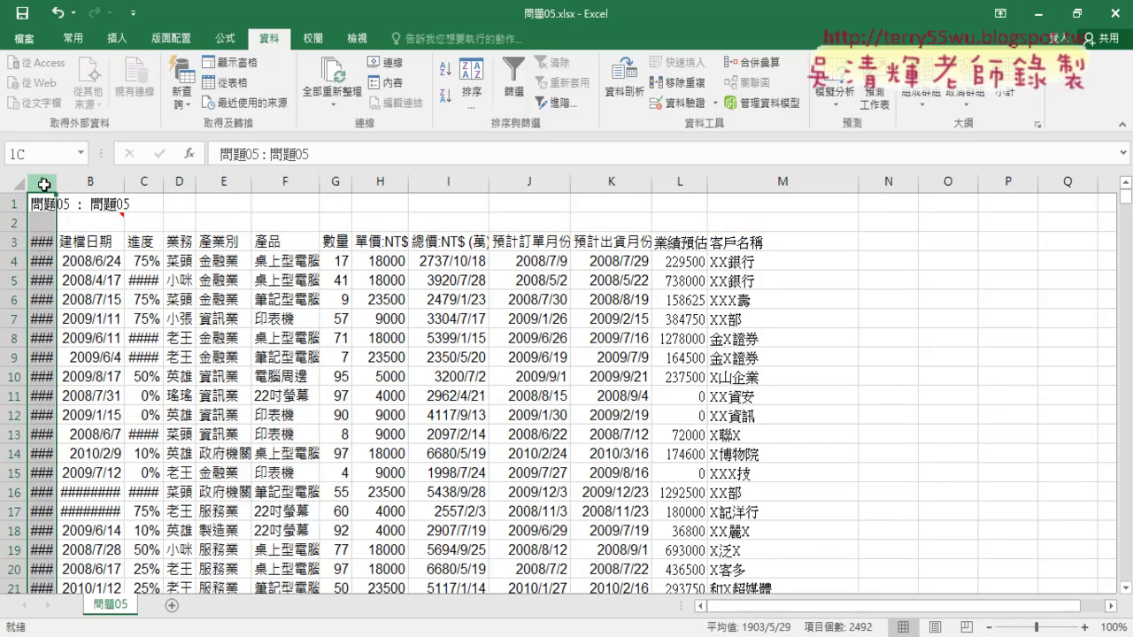
{"action": "left_click_drag", "start_coordinate": [88, 182], "coordinate": [754, 183]}
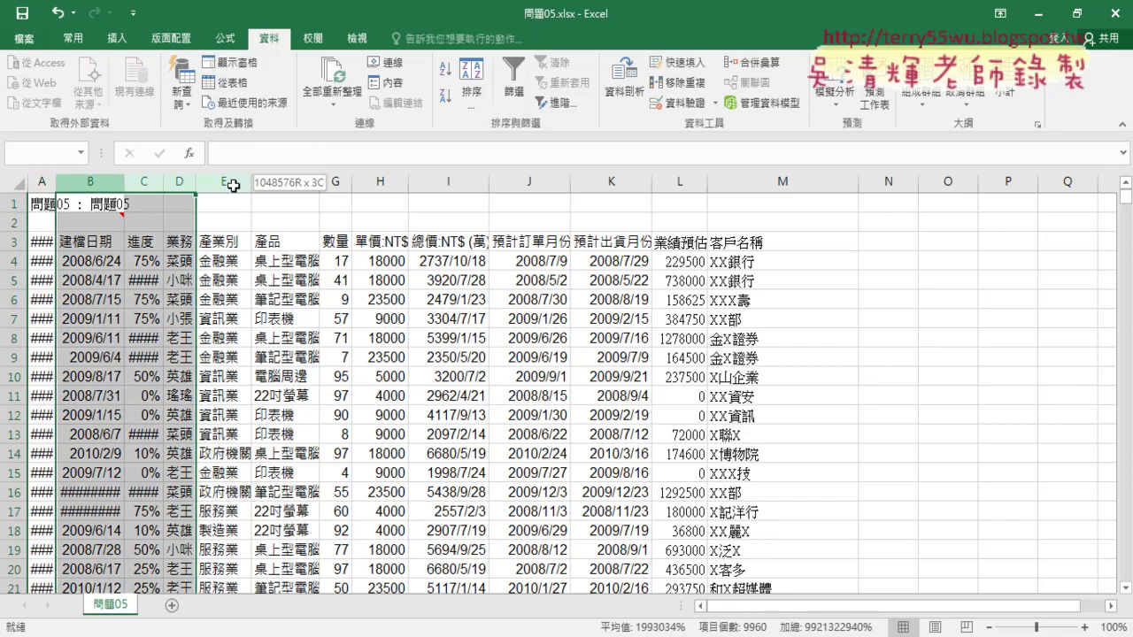
{"action": "double_click", "coordinate": [124, 182]}
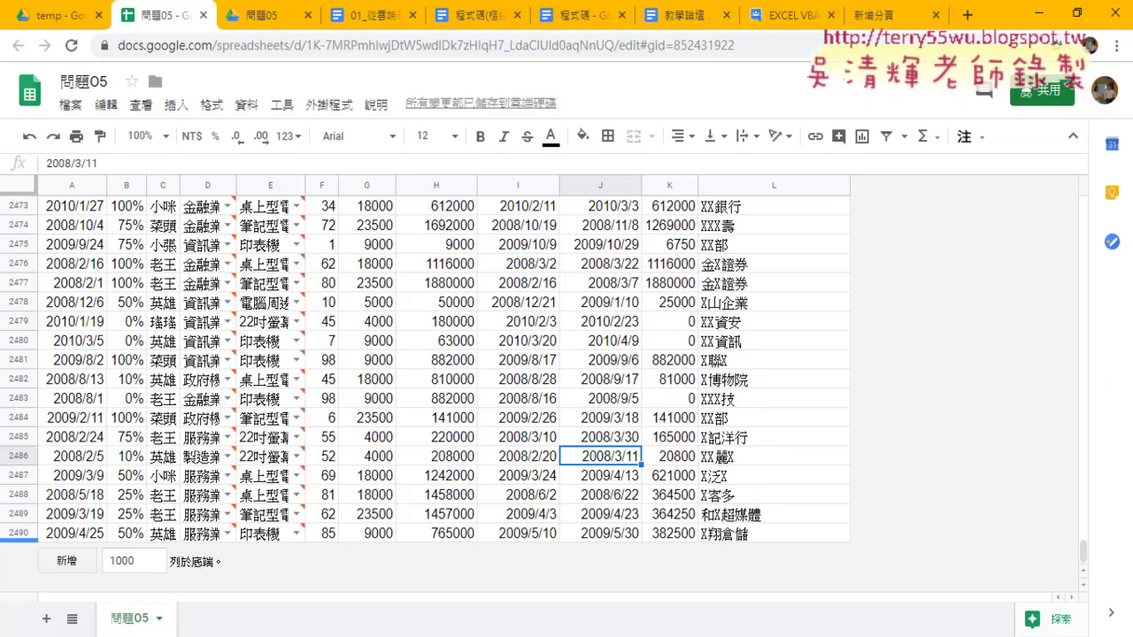
Switch to the temp folder in Google Drive, listing the 問題05 sheet and 問題05.xlsx
{"action": "left_click", "coordinate": [58, 15]}
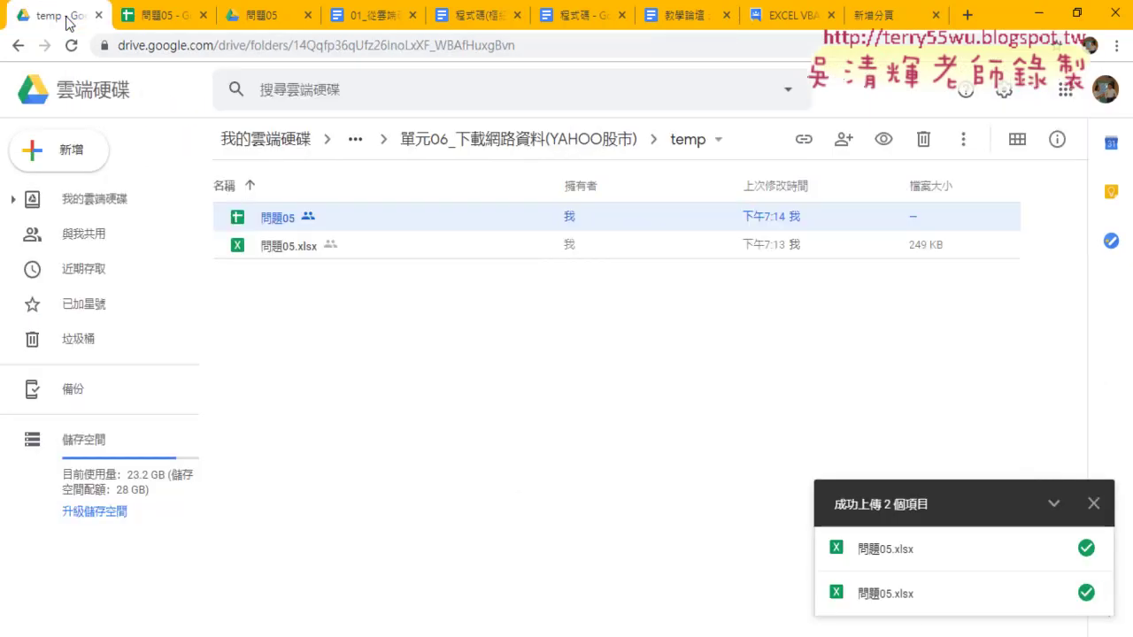